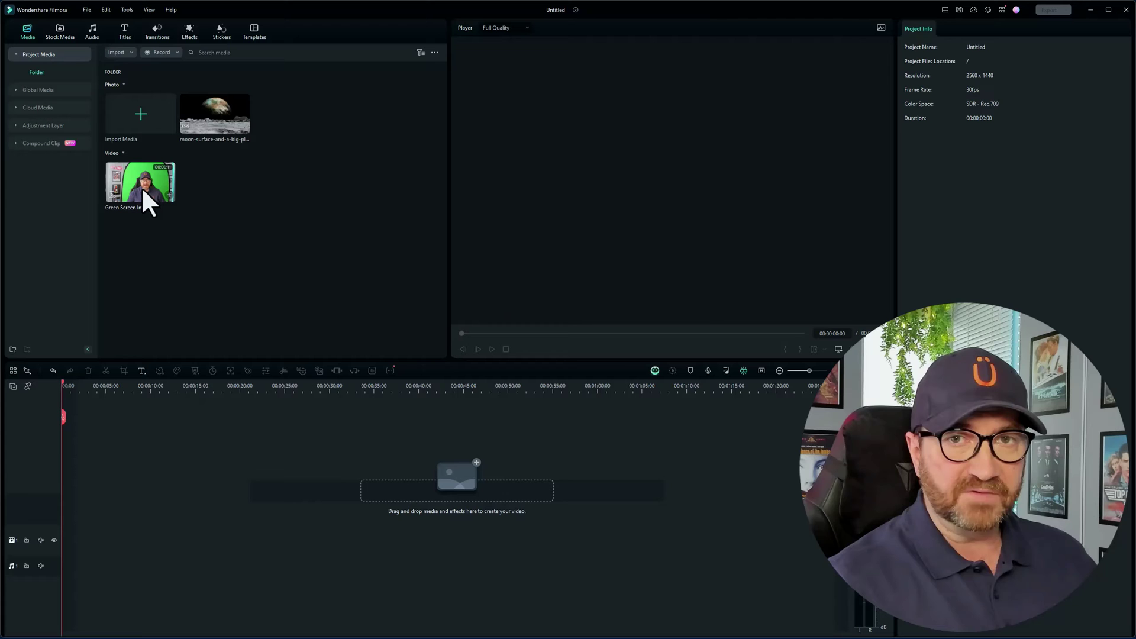
Place Green Screen Intro on the timeline with the moon-surface photo on the track below.
left_click_drag(143, 188, 74, 521)
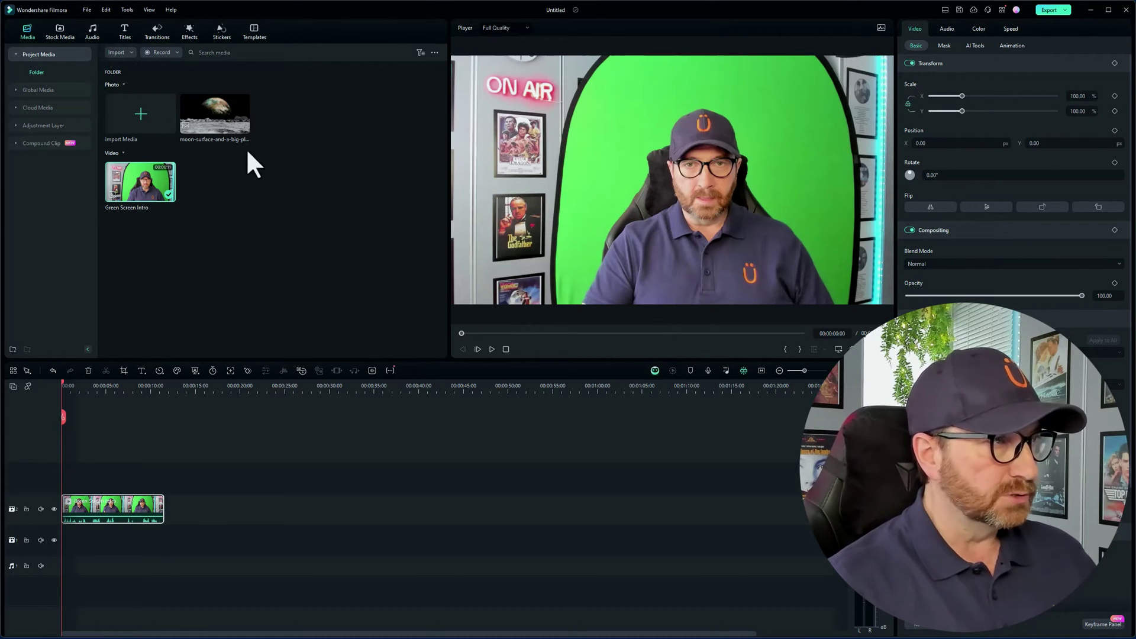
left_click_drag(222, 118, 203, 580)
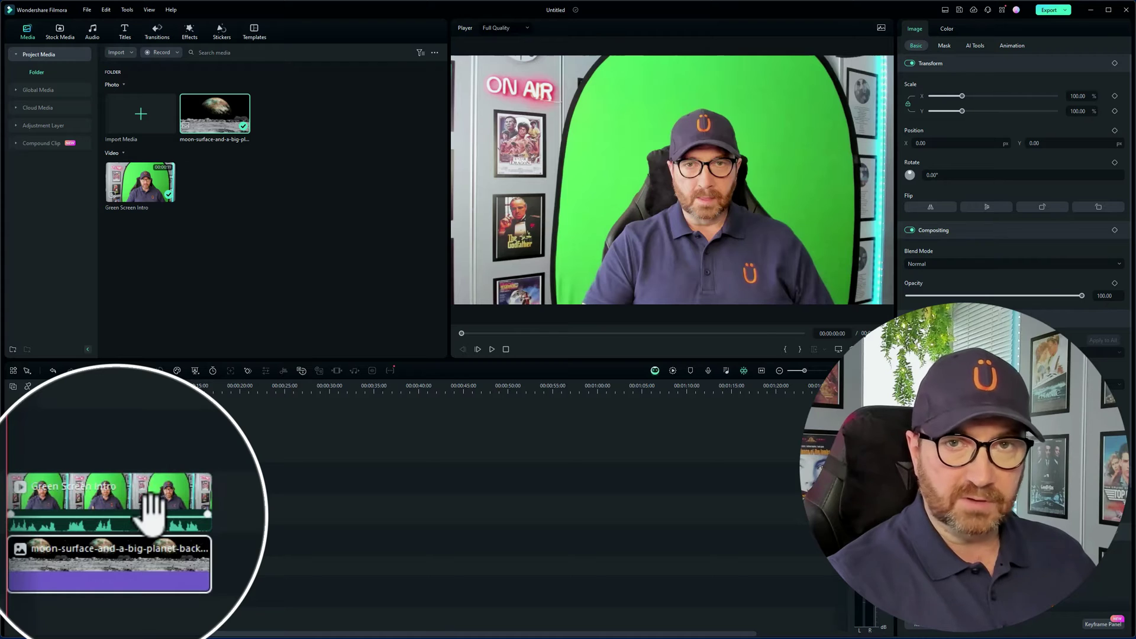
Fit the timeline to view, then raise the Green Screen Intro clip's volume line to 12 dB.
left_click(760, 371)
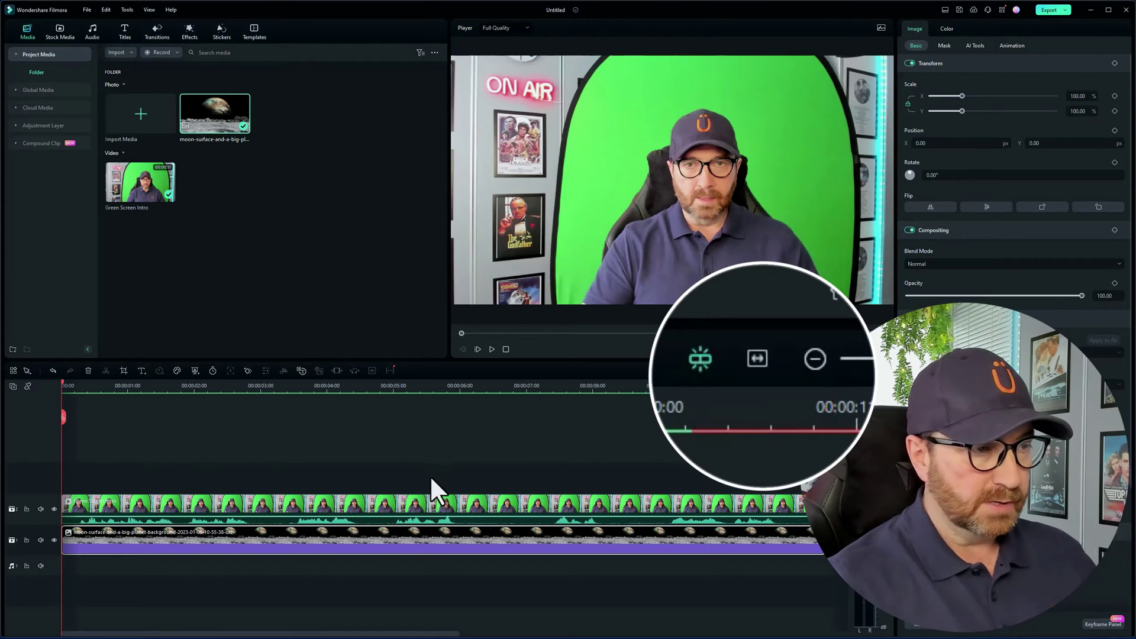
left_click(409, 506)
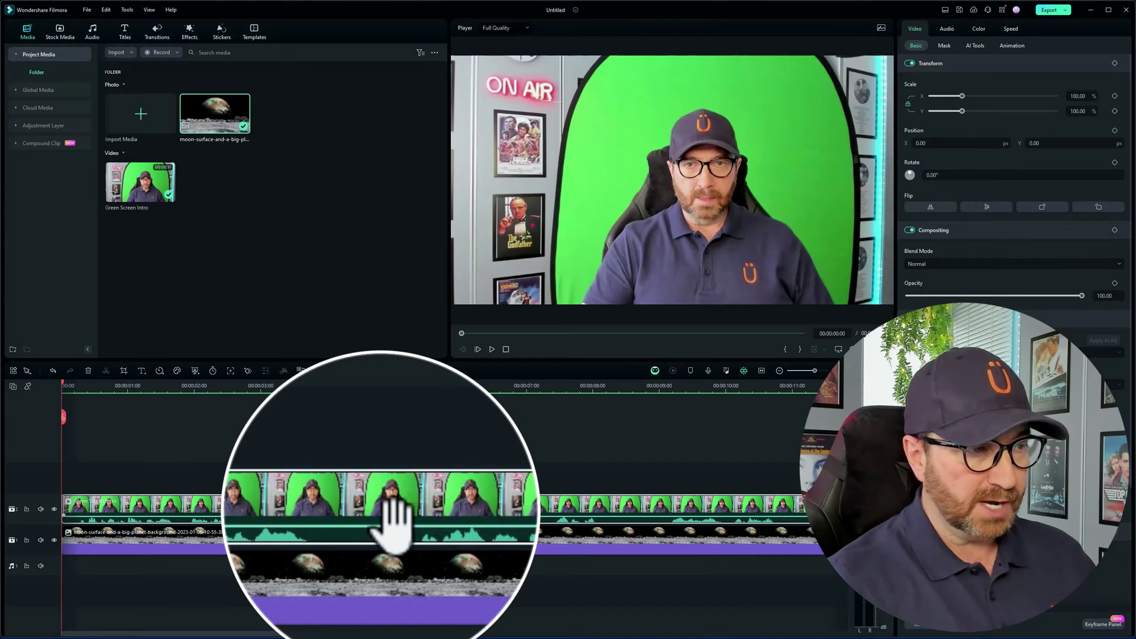
mouse_move(393, 520)
left_mouse_down()
mouse_move(401, 550)
mouse_move(392, 527)
left_mouse_up()
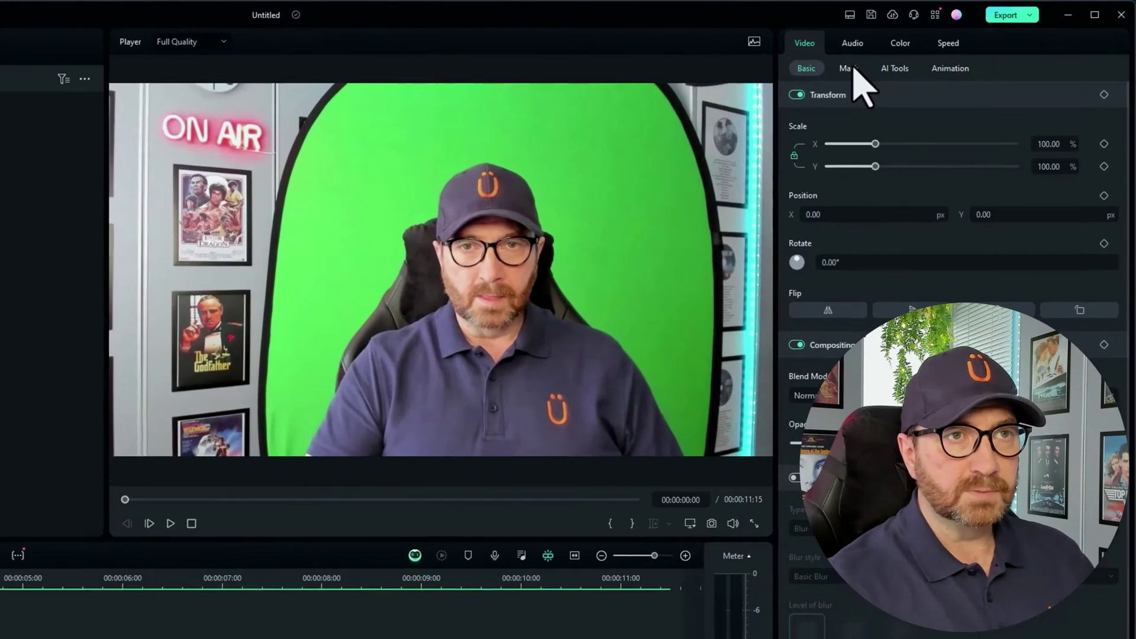
Start a Draw Mask on the presenter clip, placing points up the backdrop's left edge.
left_click(944, 45)
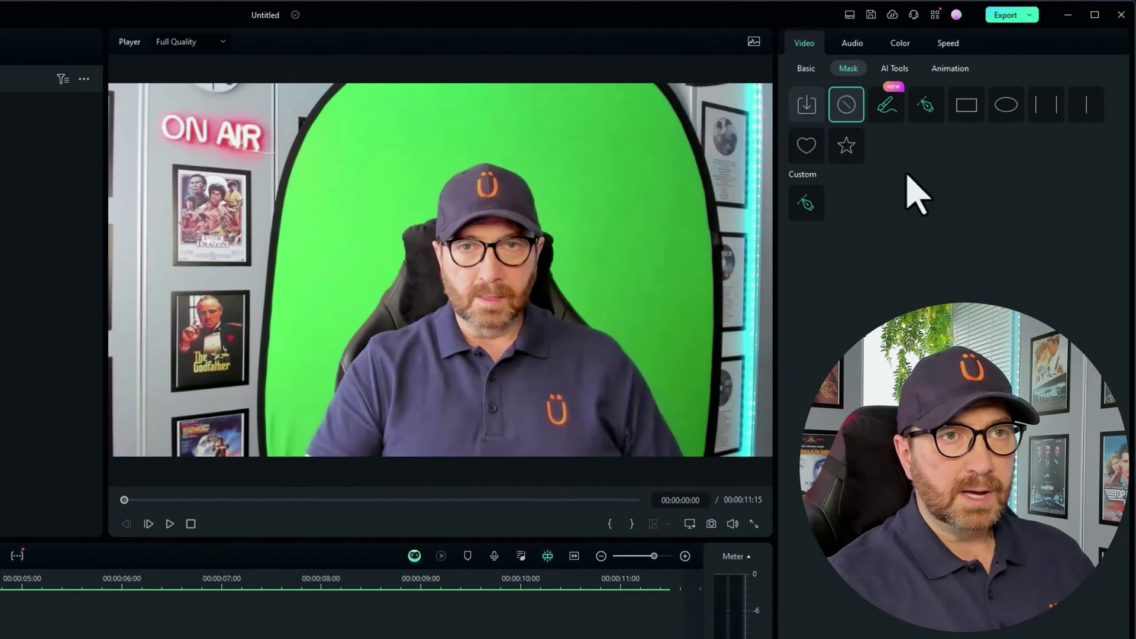
left_click(926, 104)
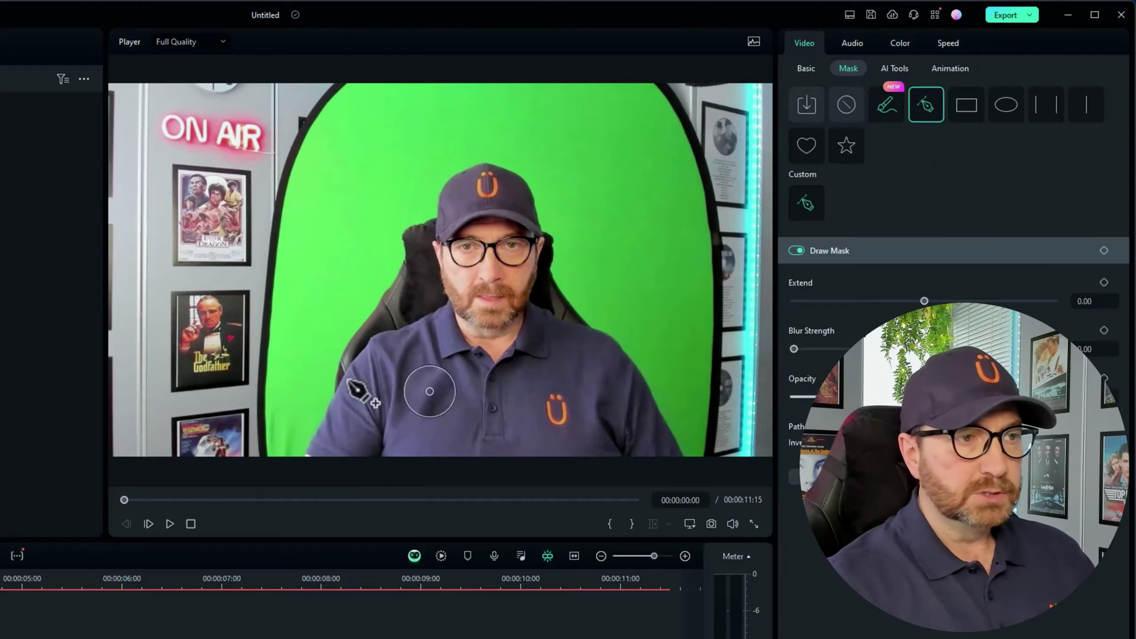
left_click(292, 464)
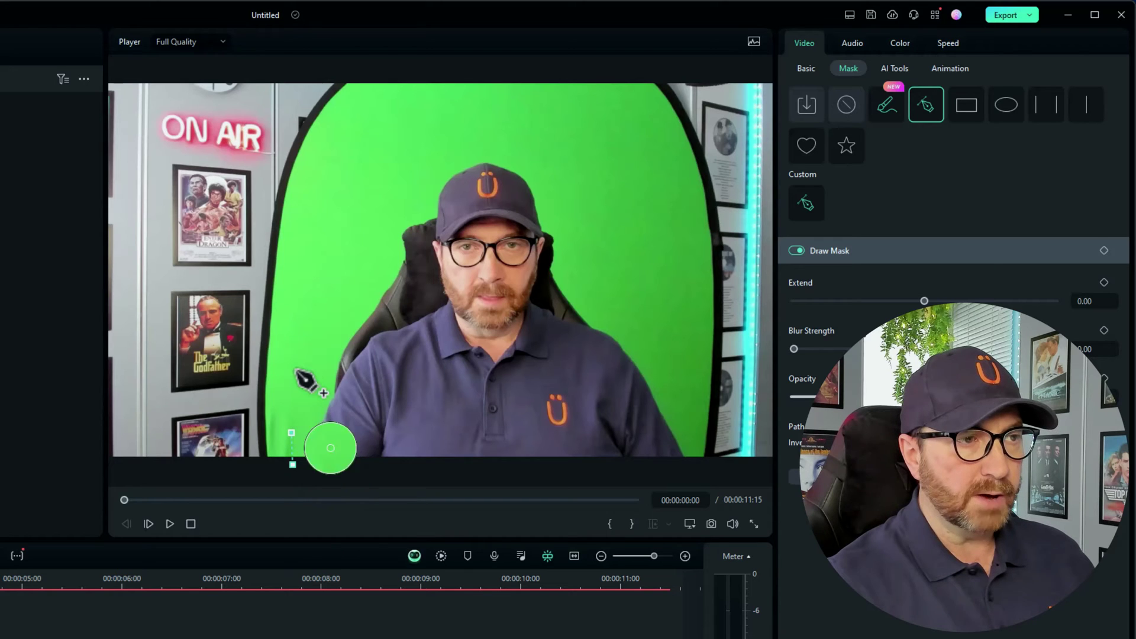
left_click(296, 344)
left_click(330, 244)
left_click(365, 180)
left_click(437, 126)
Add mask points along the top and right edge, close the shape, and adjust the lower corners.
left_click(554, 126)
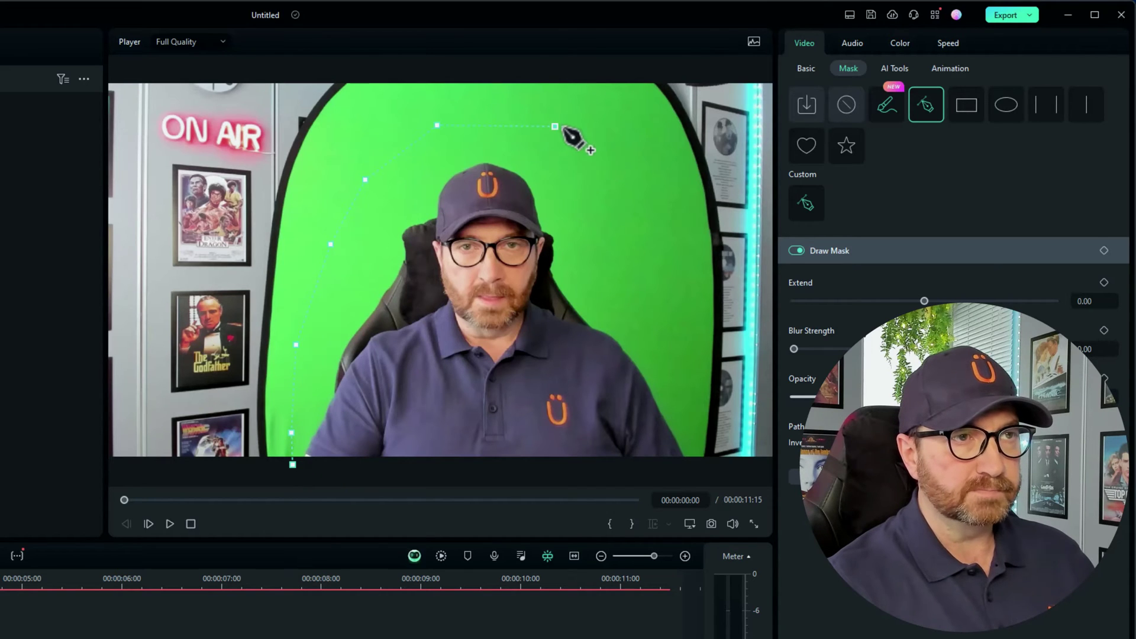
left_click(610, 187)
left_click(647, 268)
left_click(675, 340)
left_click(673, 410)
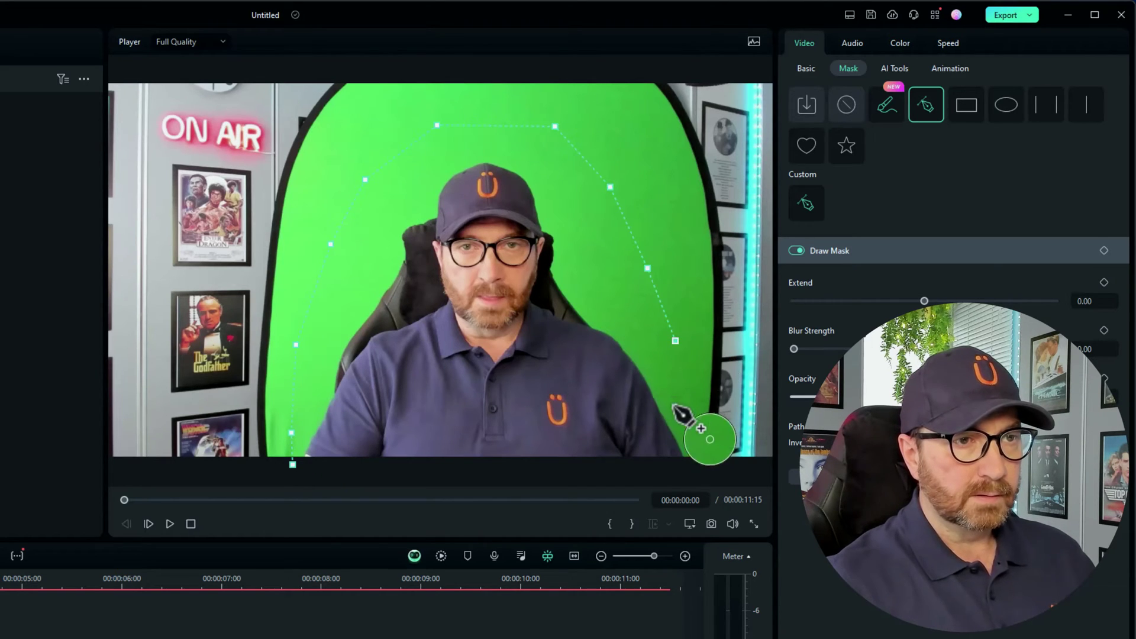
left_click(695, 444)
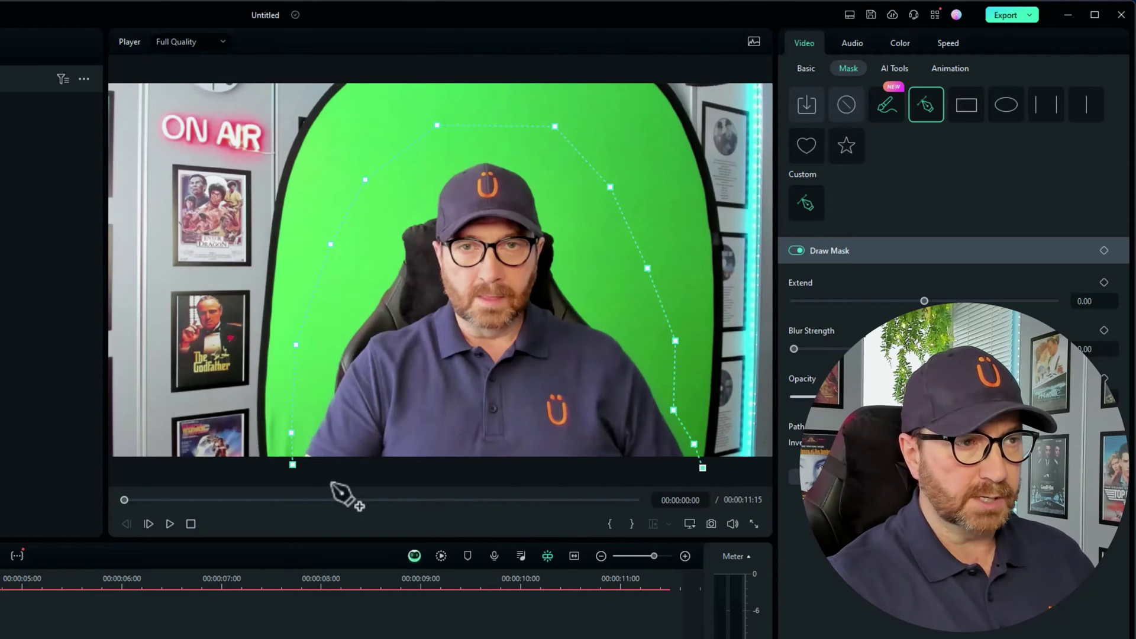
left_click(293, 465)
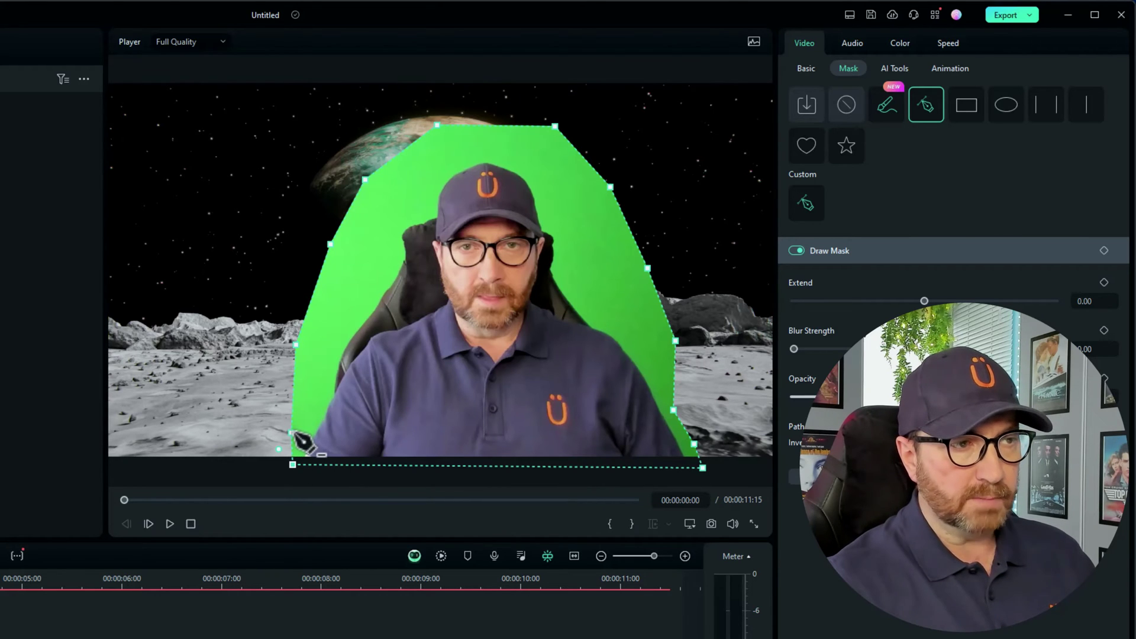
left_click_drag(292, 433, 279, 474)
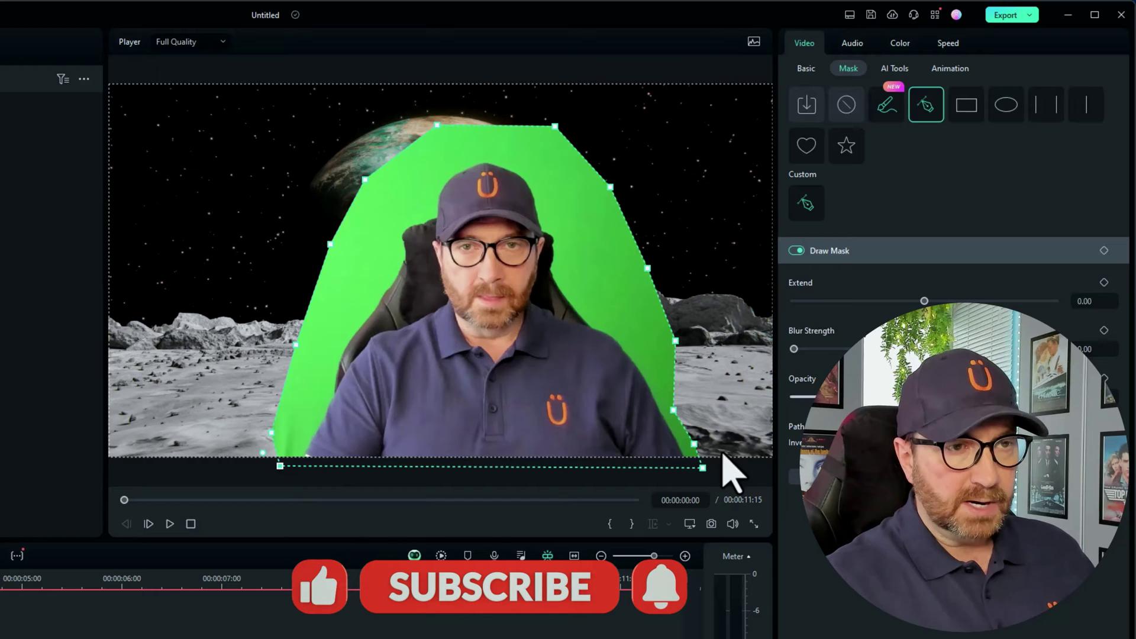
left_click_drag(694, 444, 708, 373)
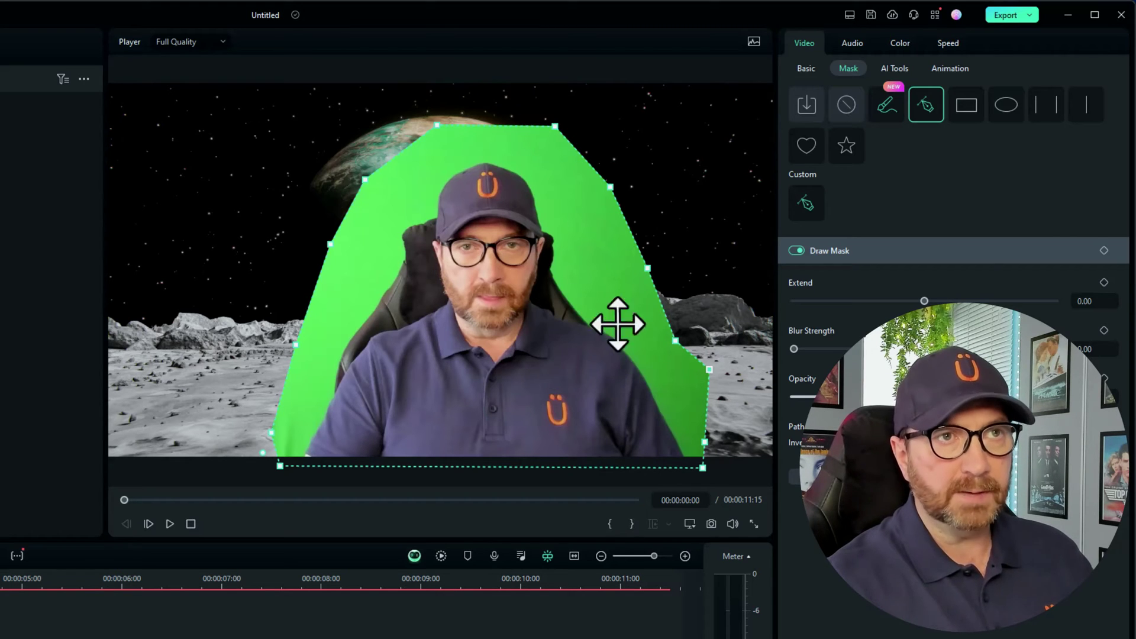
Enable Chroma Key under AI Tools to remove the green, then scrub to check the result.
left_click(895, 69)
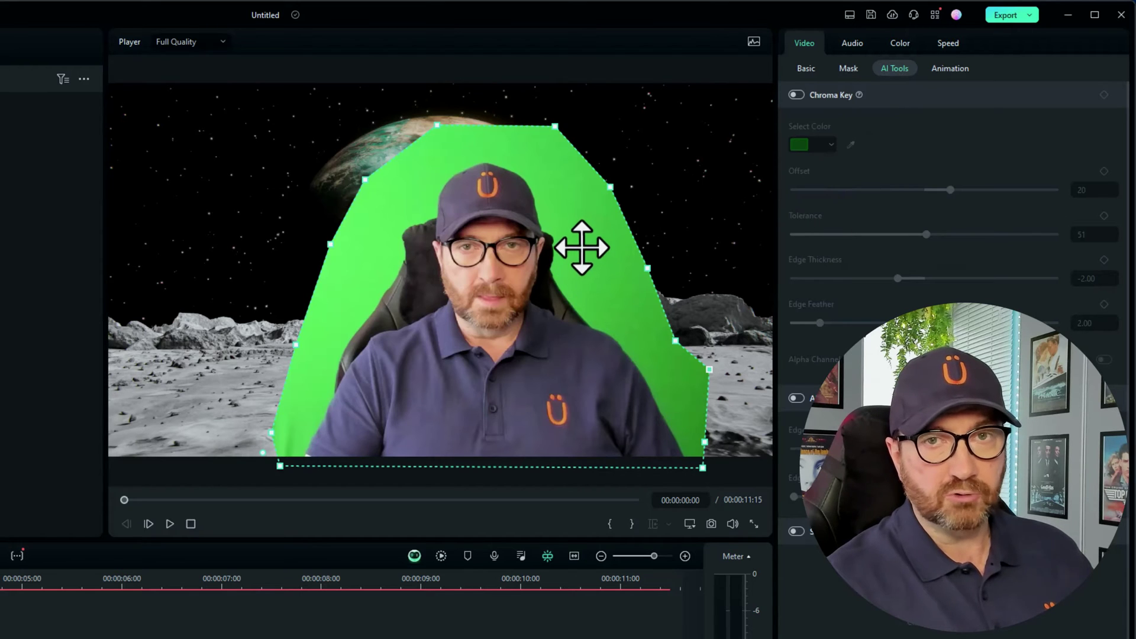
left_click(796, 95)
left_click(849, 68)
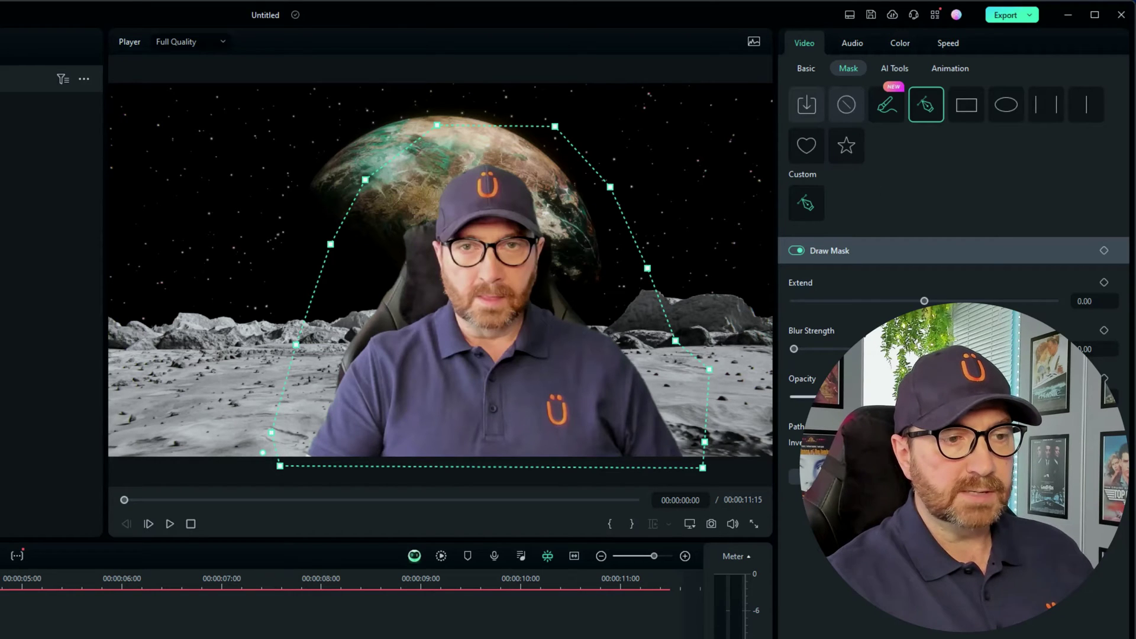
left_click(546, 577)
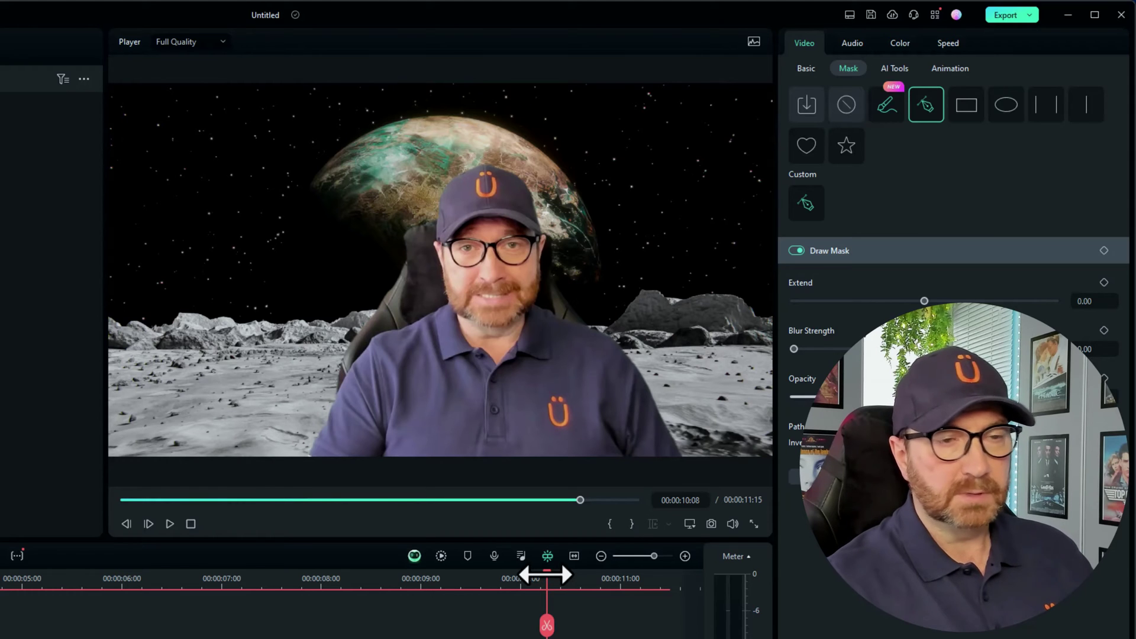
left_click_drag(542, 575, 1, 622)
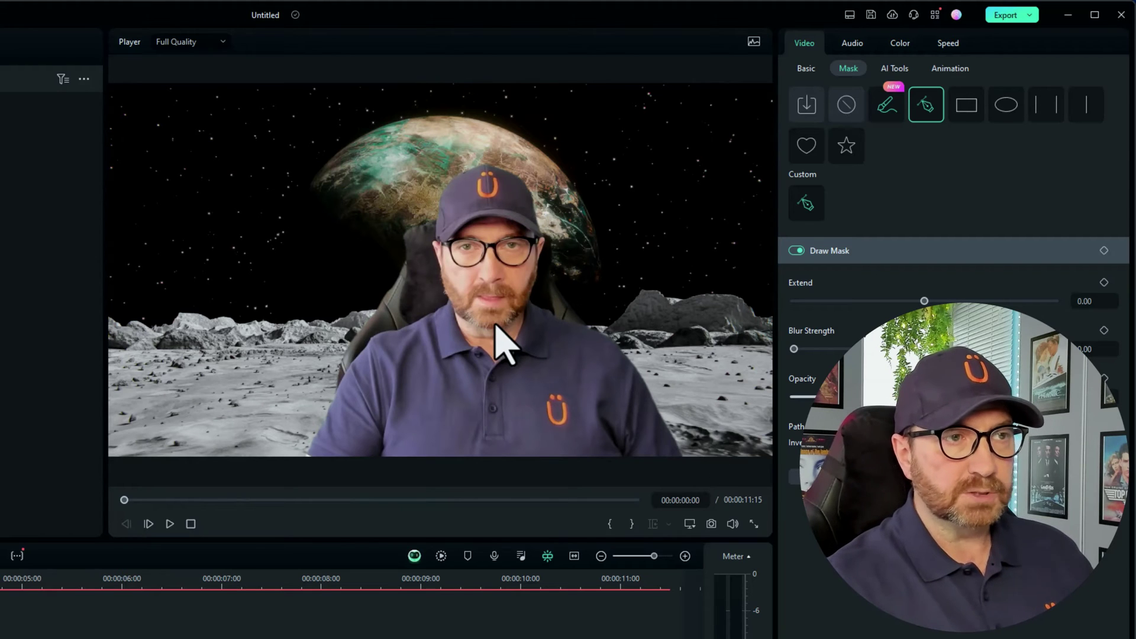
Shift the presenter left to Position X -83 and play back the composite.
left_click(805, 68)
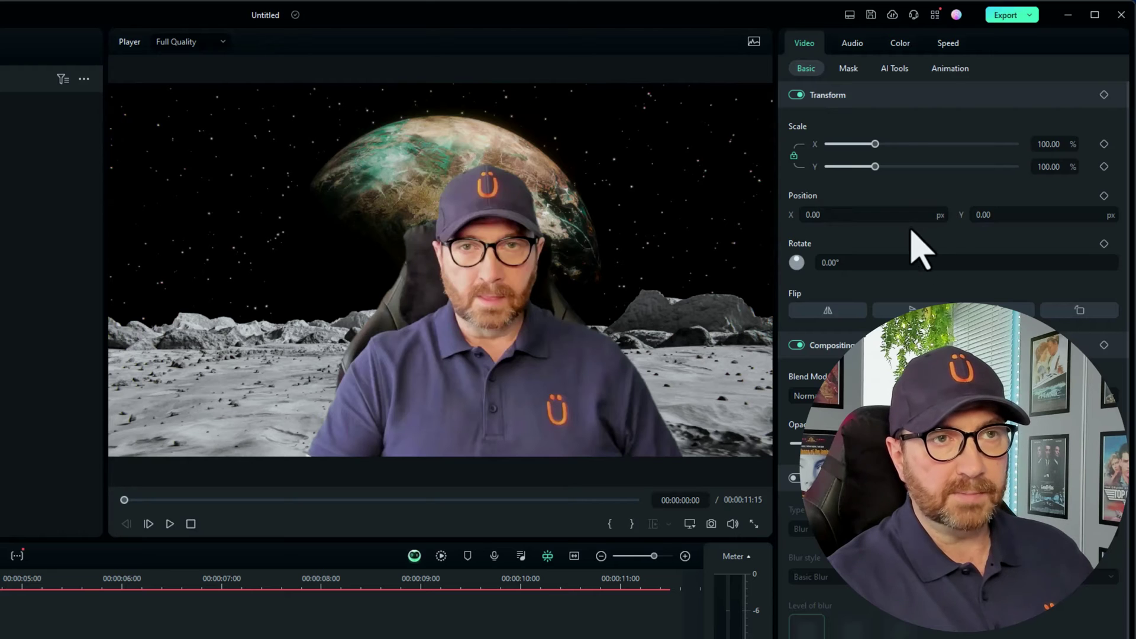
left_click_drag(862, 218, 812, 218)
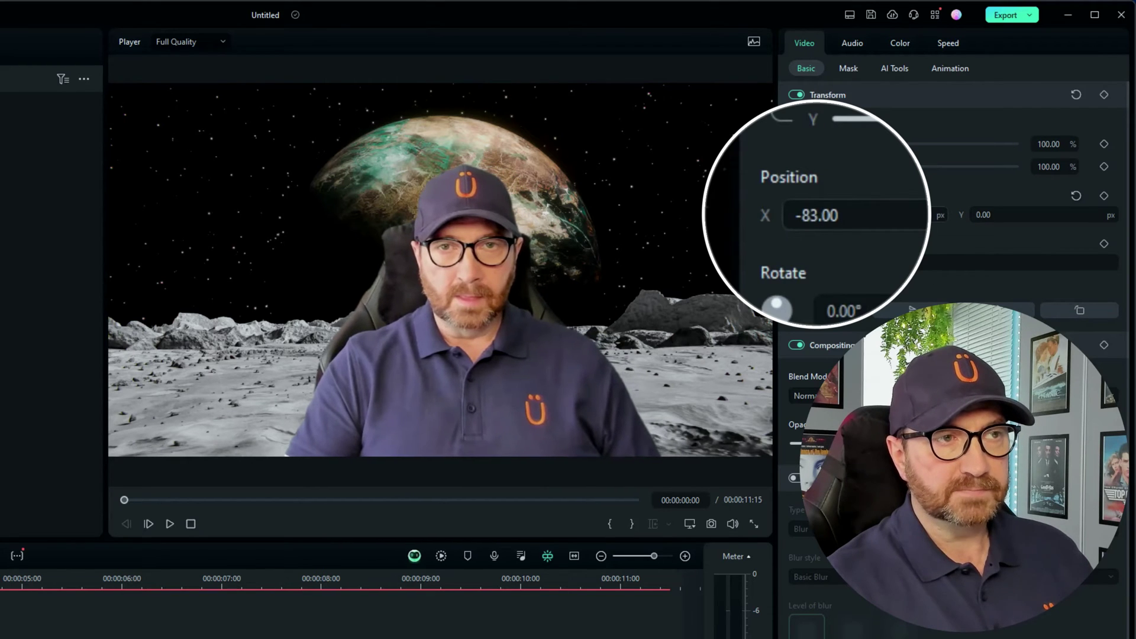
left_click(170, 527)
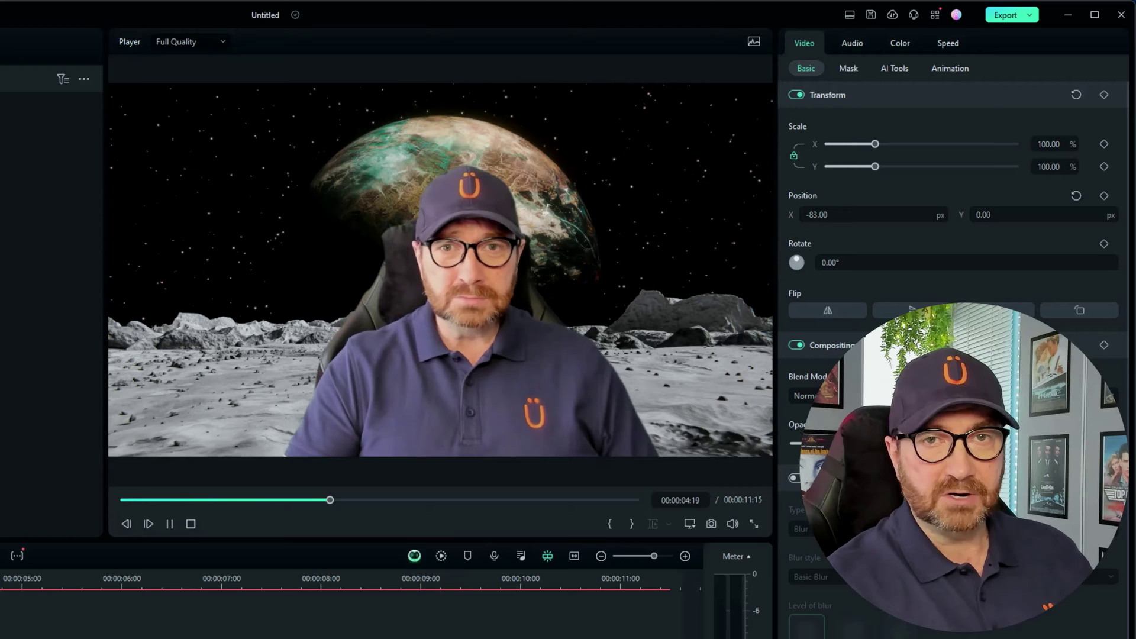
left_click(191, 524)
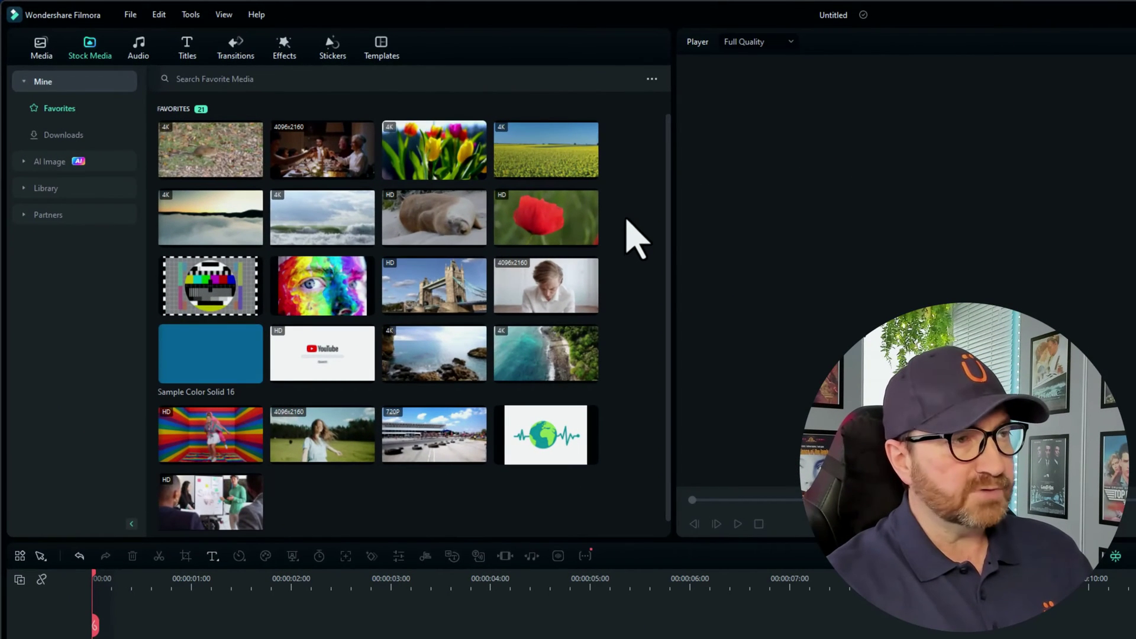
Add the dinner-table stock clip to the timeline, then show the Library's Green Screen category.
left_click(308, 166)
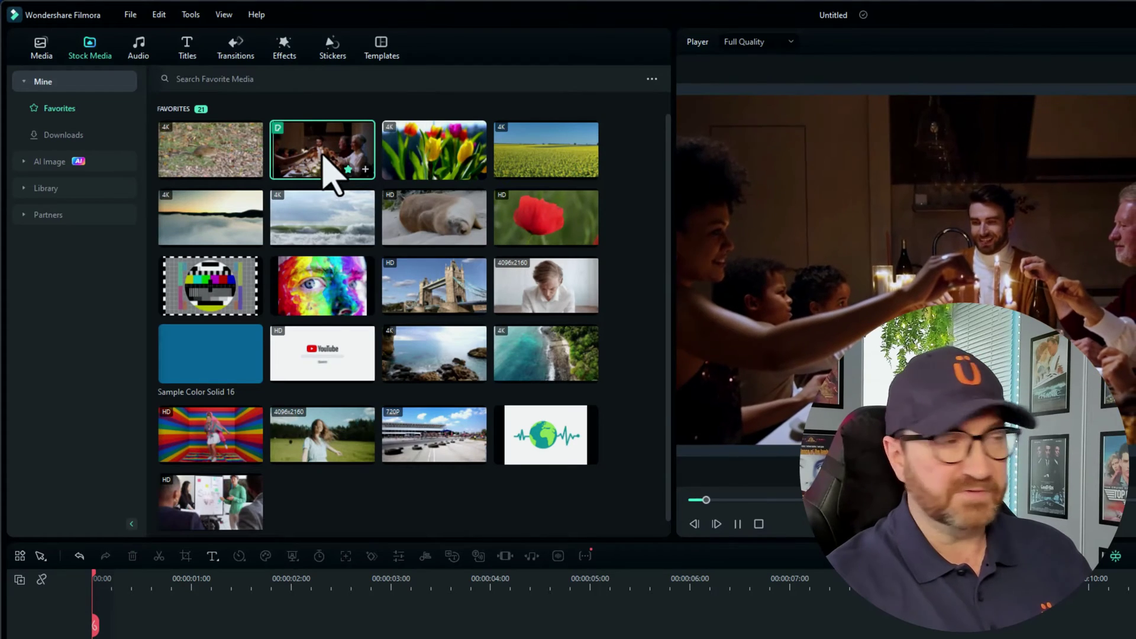
left_click_drag(322, 172, 105, 638)
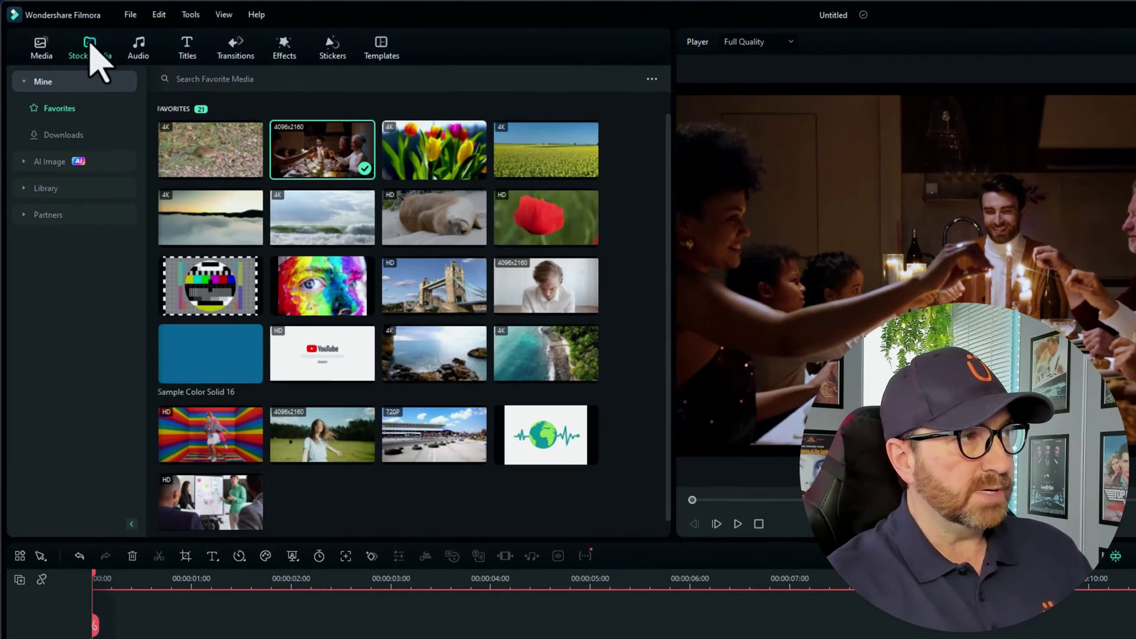
left_click(31, 188)
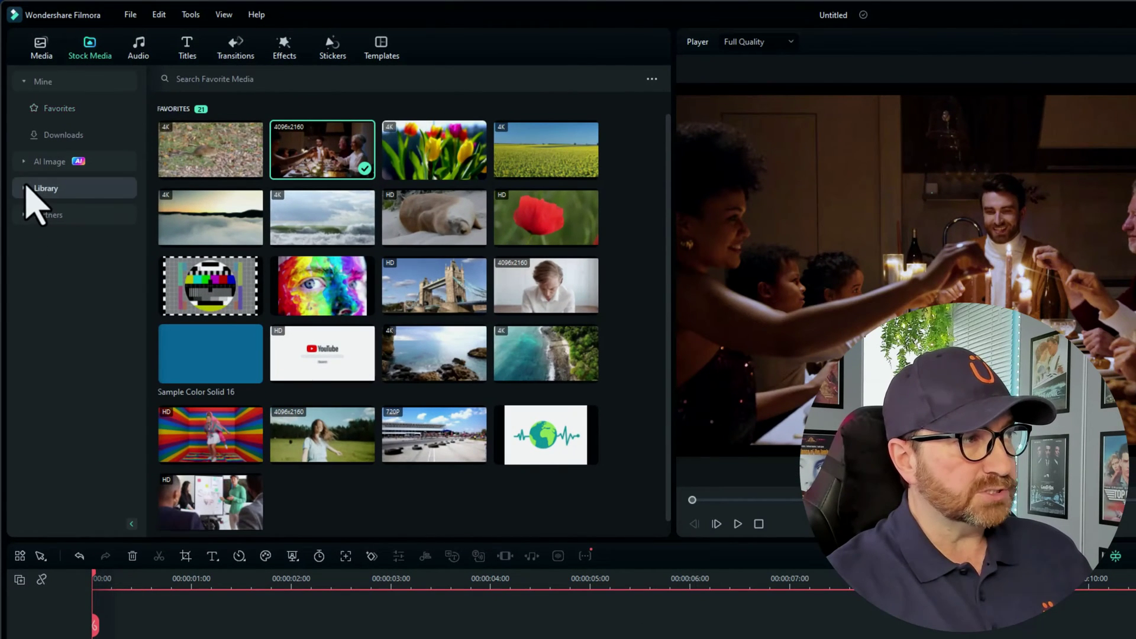
left_click_drag(144, 178, 142, 325)
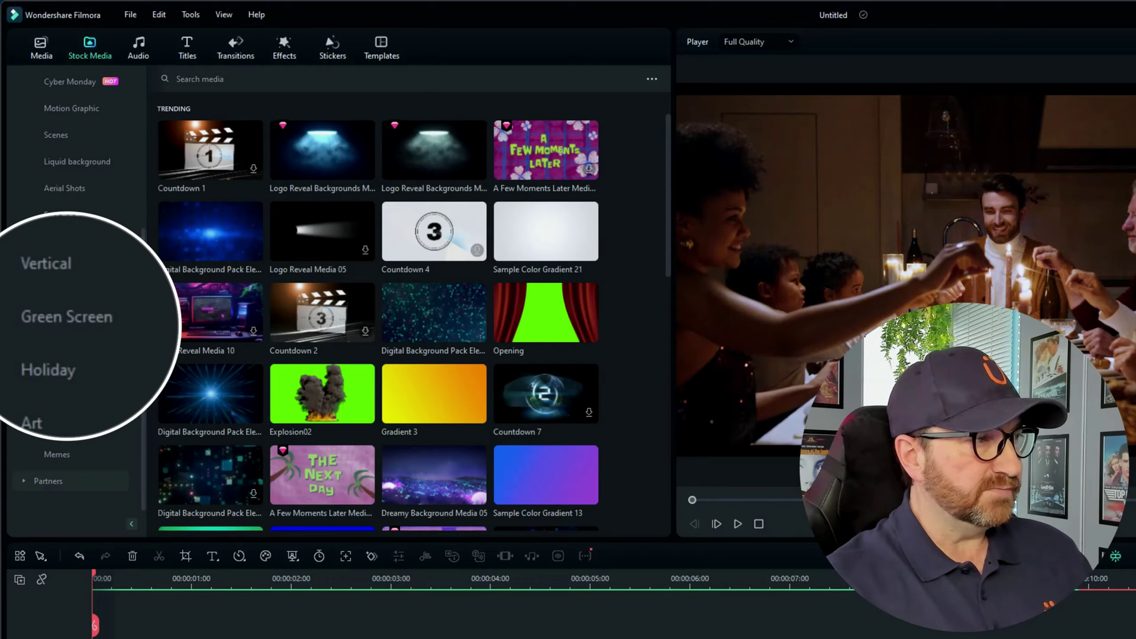
left_click(81, 326)
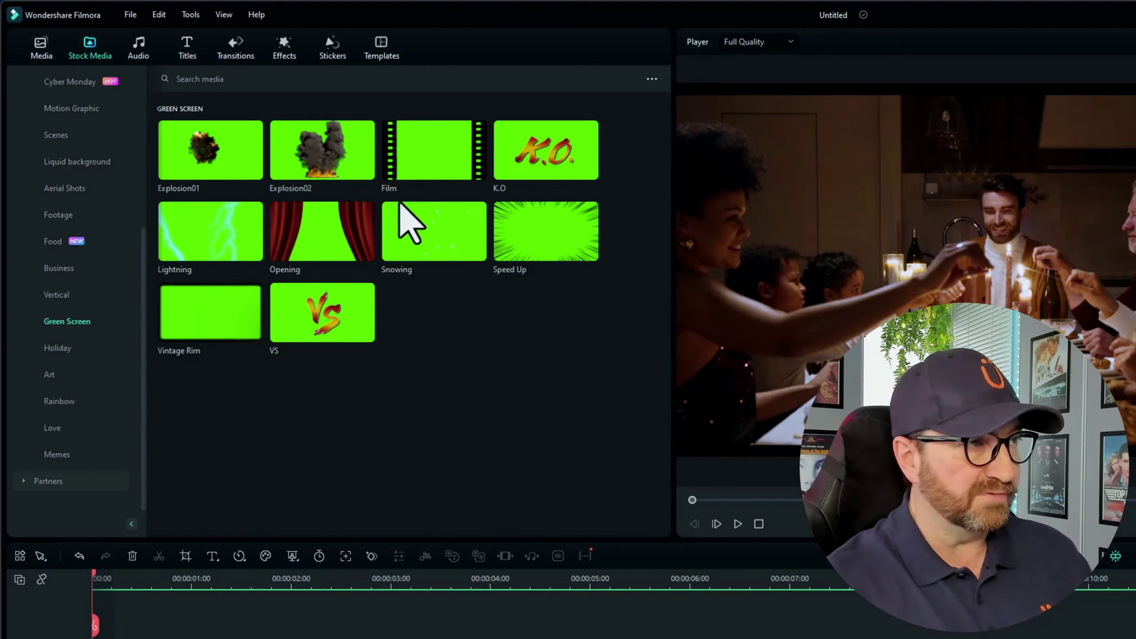
Add the Film green-screen clip at the start and cut the dinner clip at 00:00:05:00.
left_click_drag(430, 153, 135, 638)
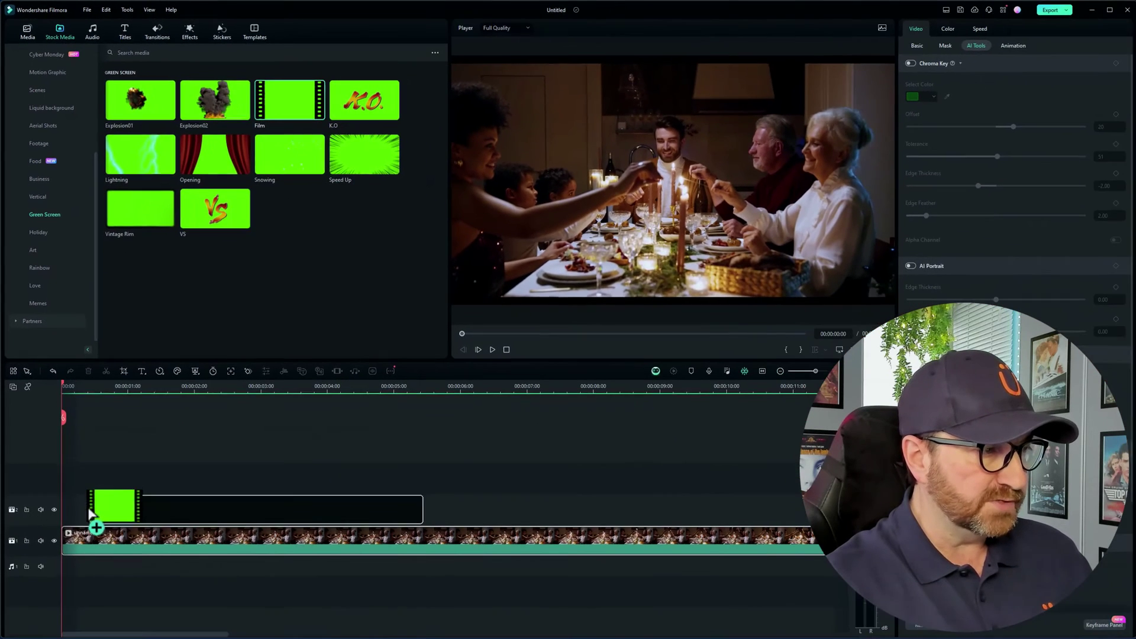
left_click_drag(90, 512, 94, 513)
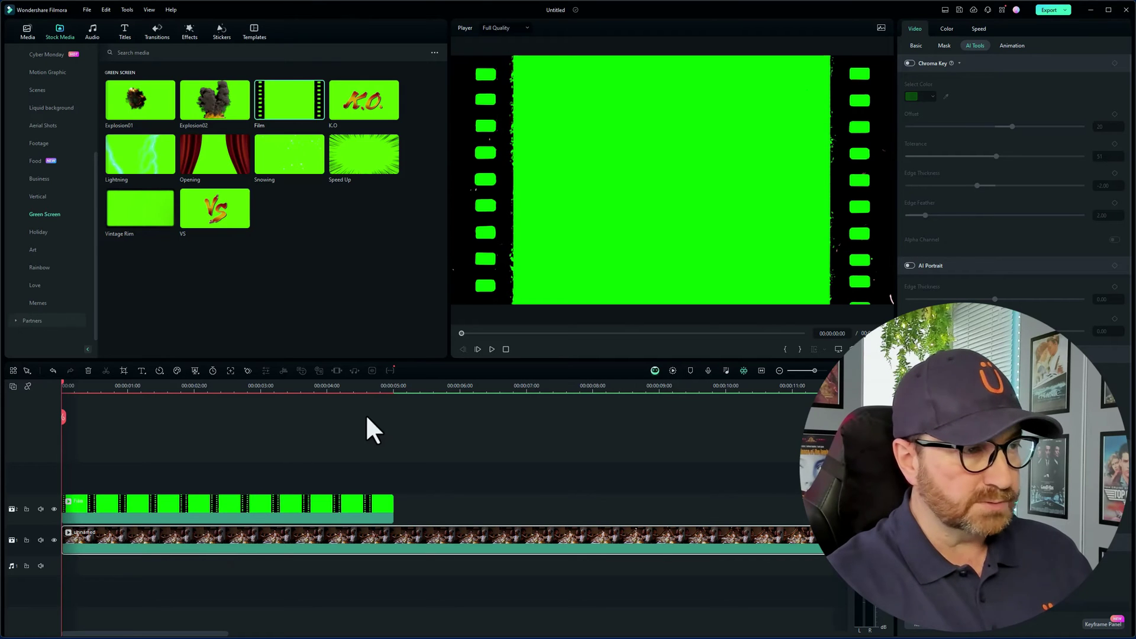
left_click(379, 387)
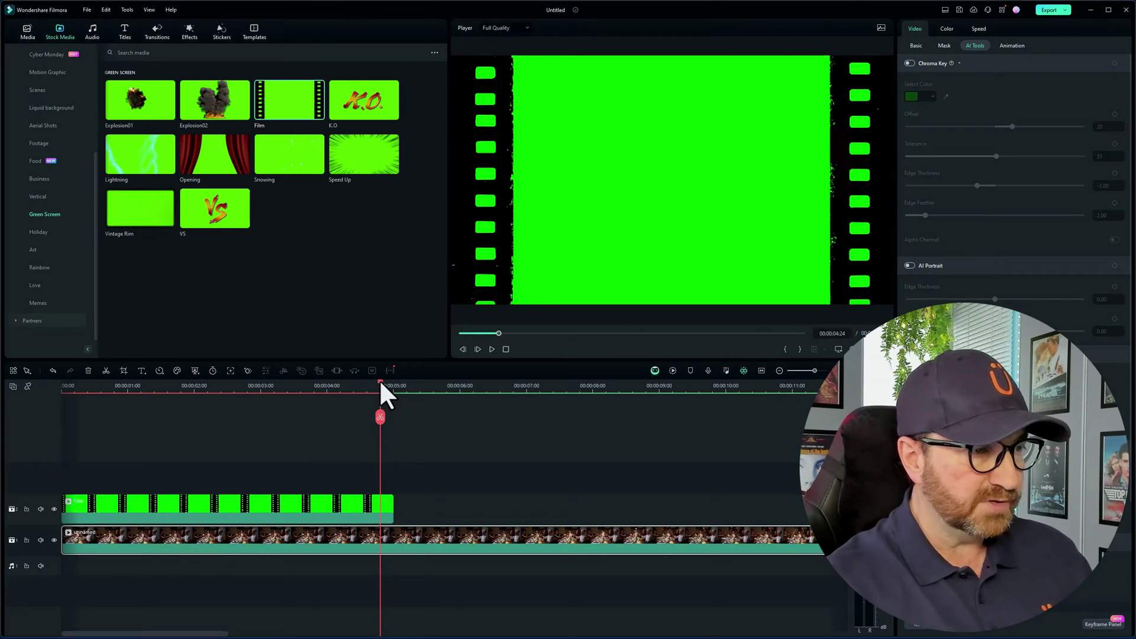
left_click_drag(380, 387, 394, 386)
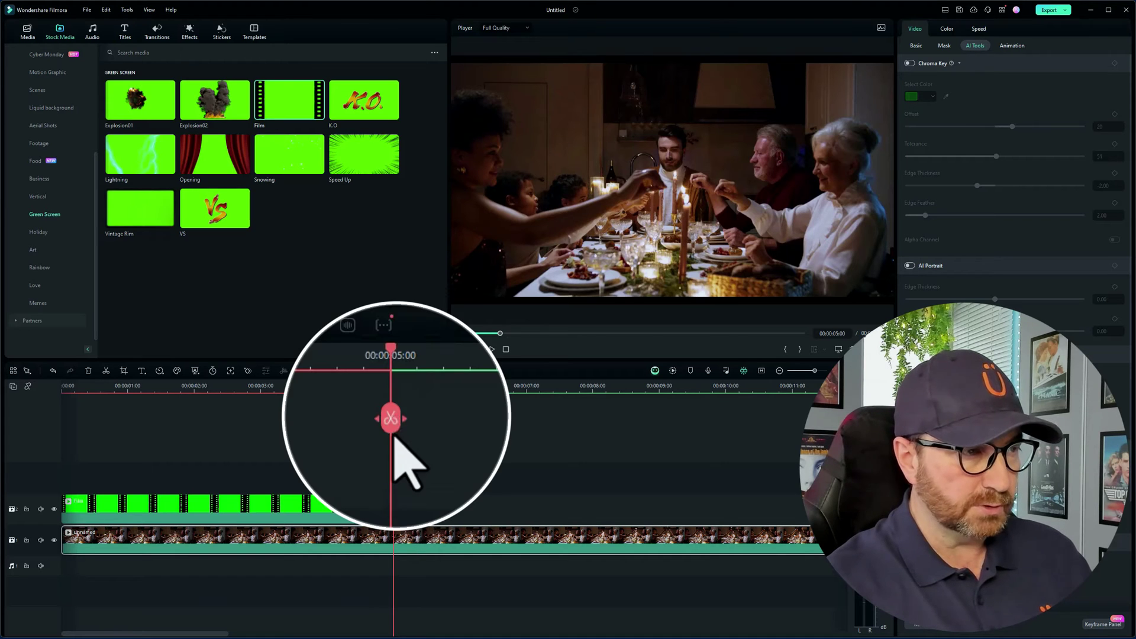
left_click(393, 417)
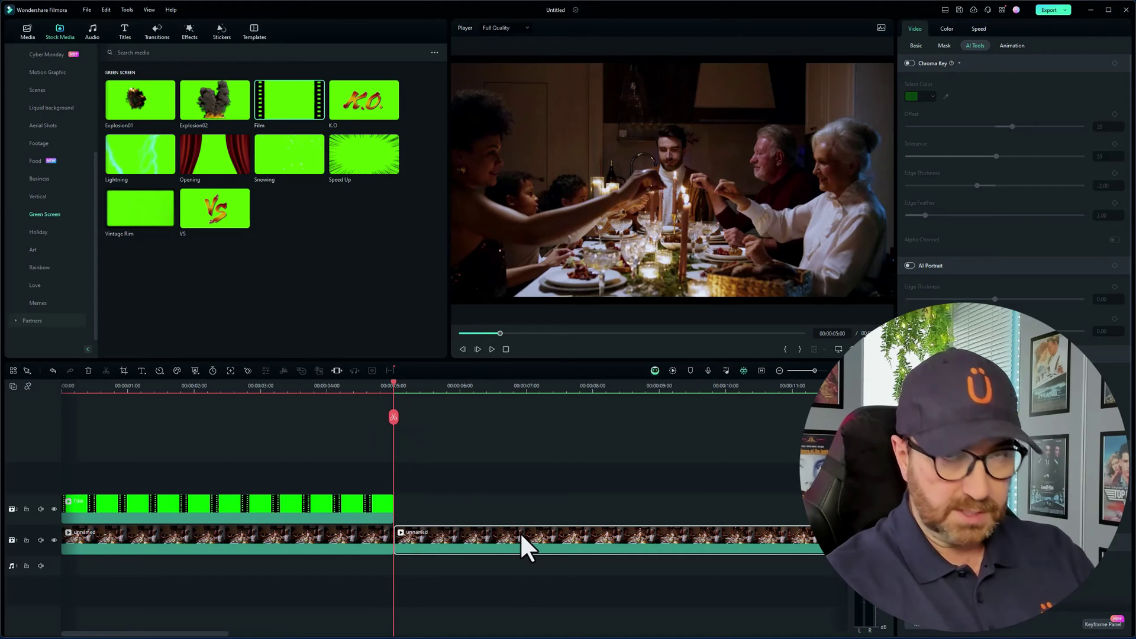
key("Delete")
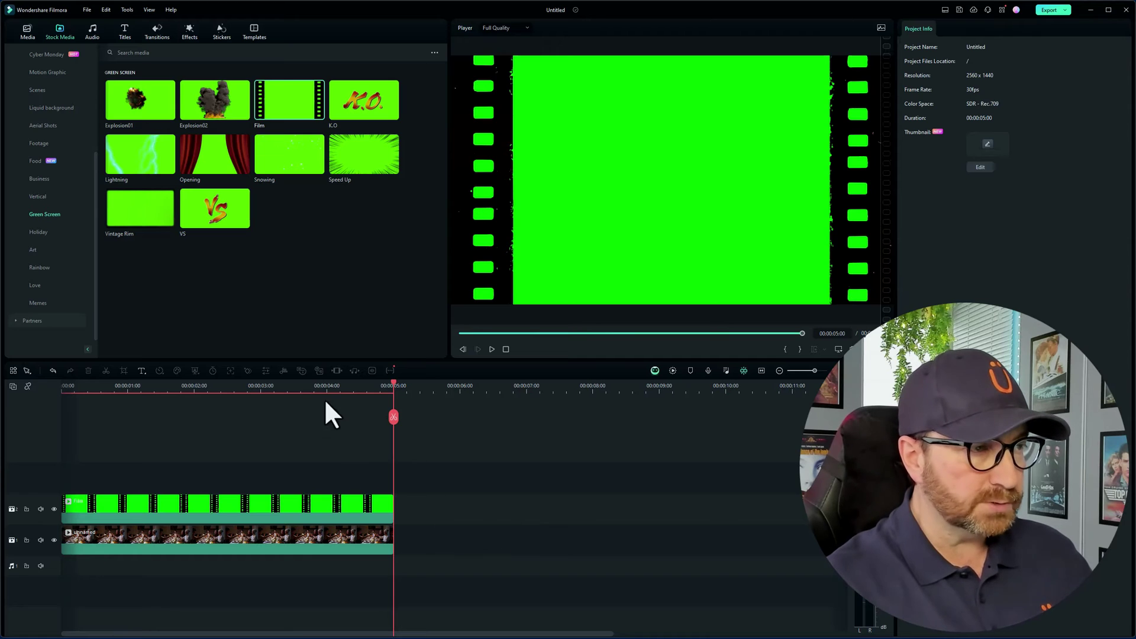
left_click_drag(322, 388, 48, 412)
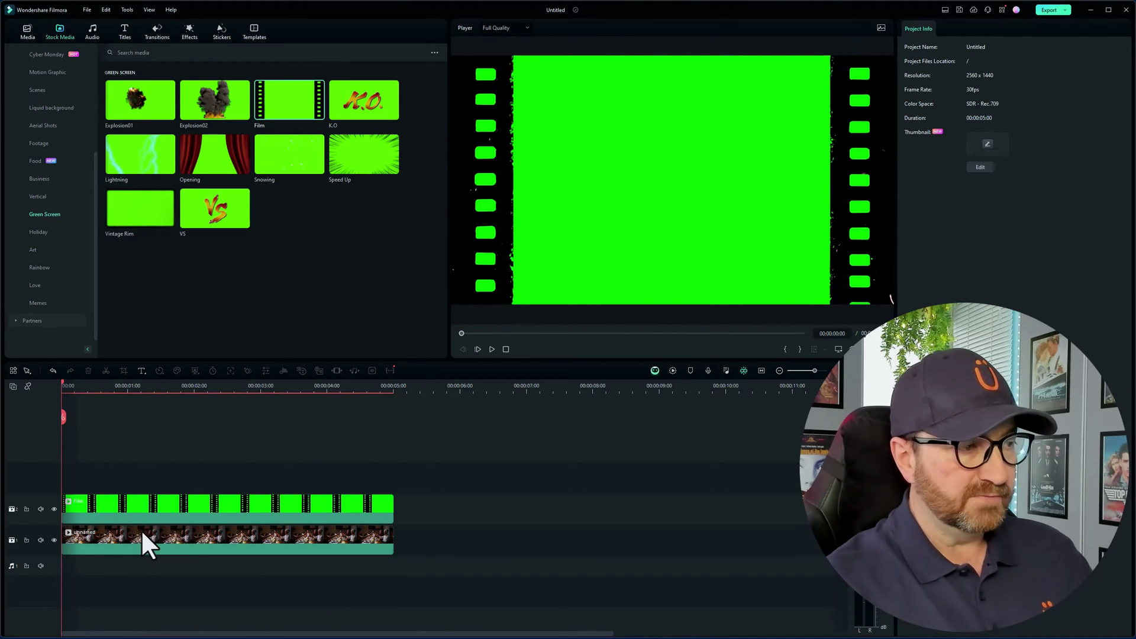
Enable Chroma Key on the Film clip to remove its green frame.
left_click(52, 507)
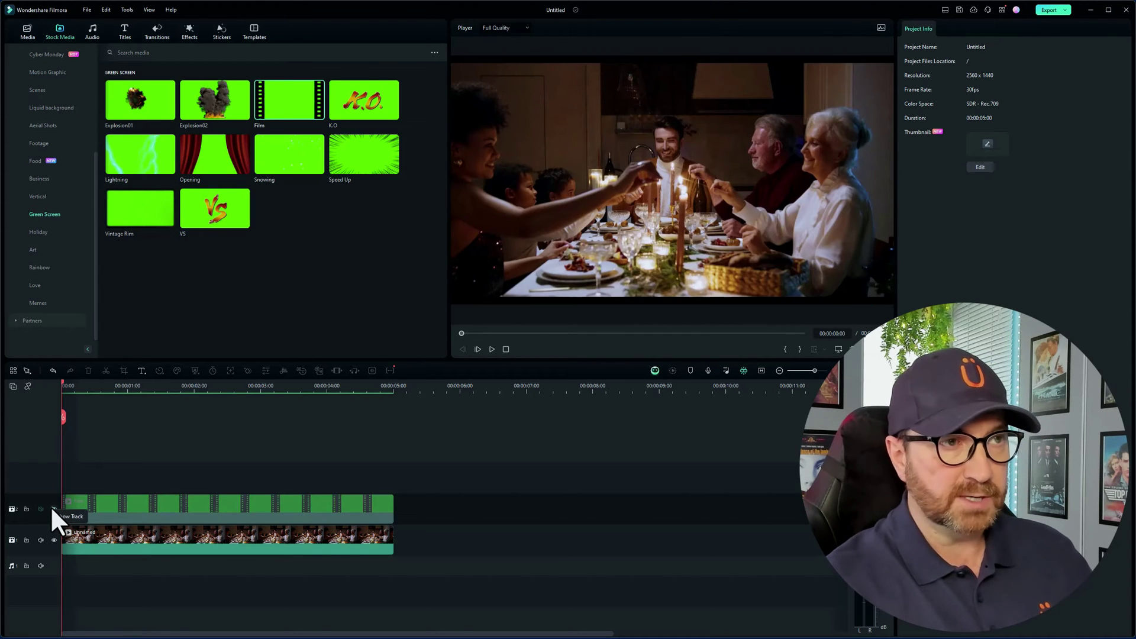
left_click(52, 507)
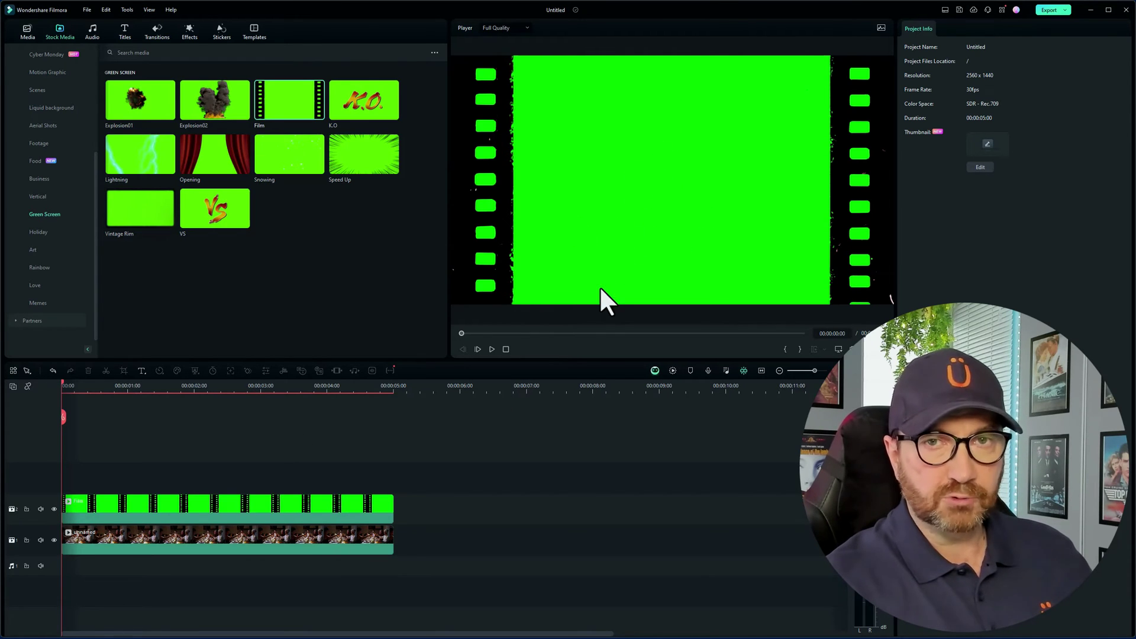
left_click(207, 515)
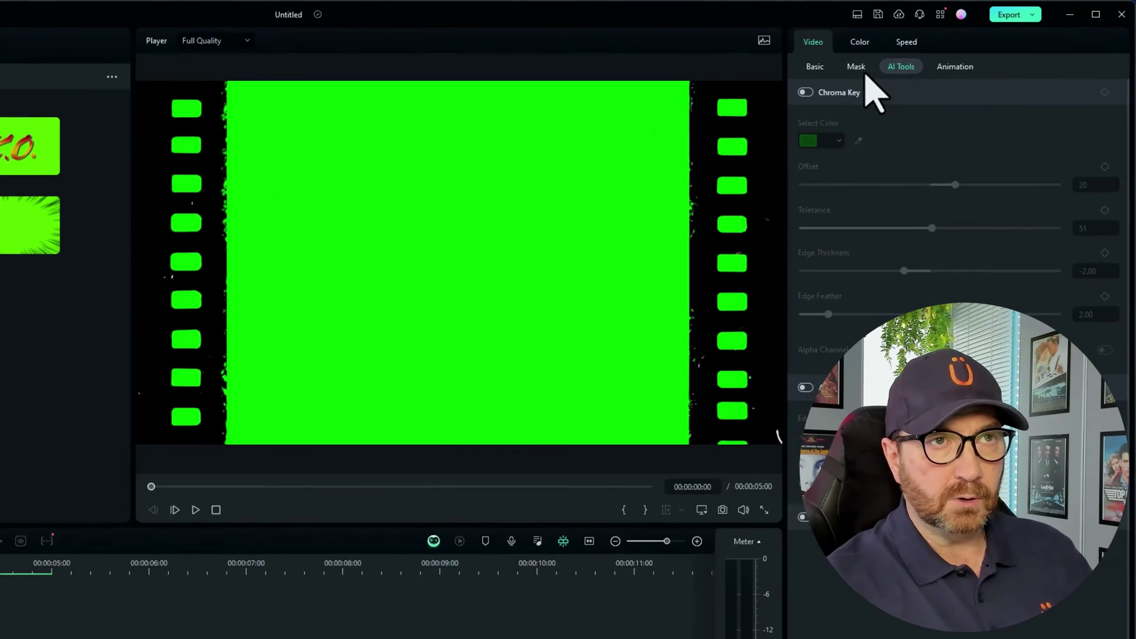
left_click(945, 46)
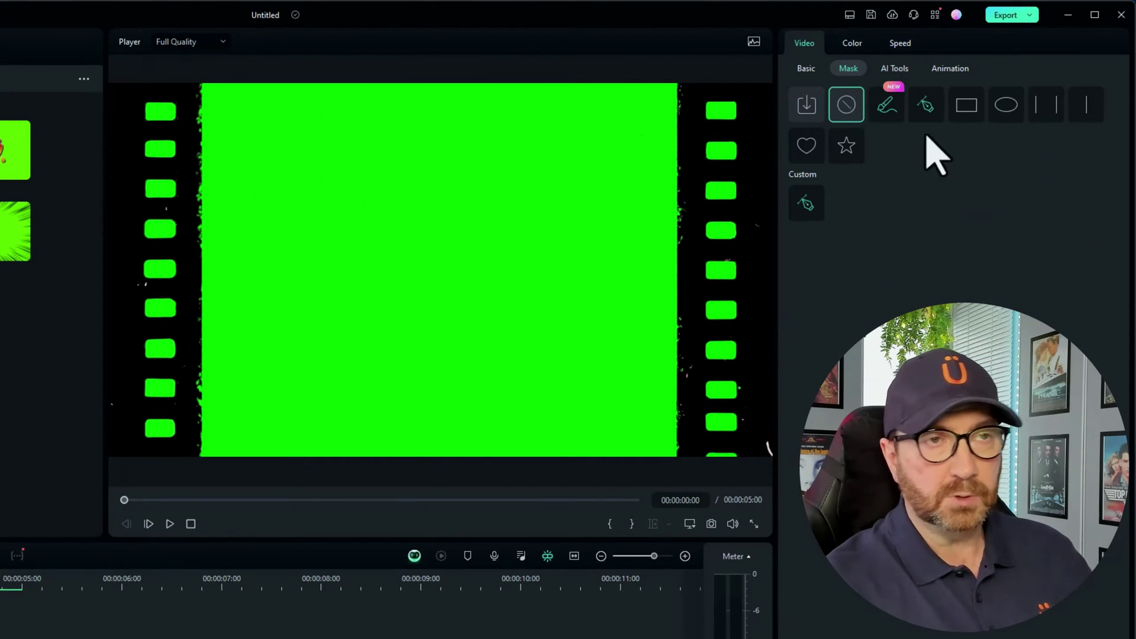
left_click(895, 70)
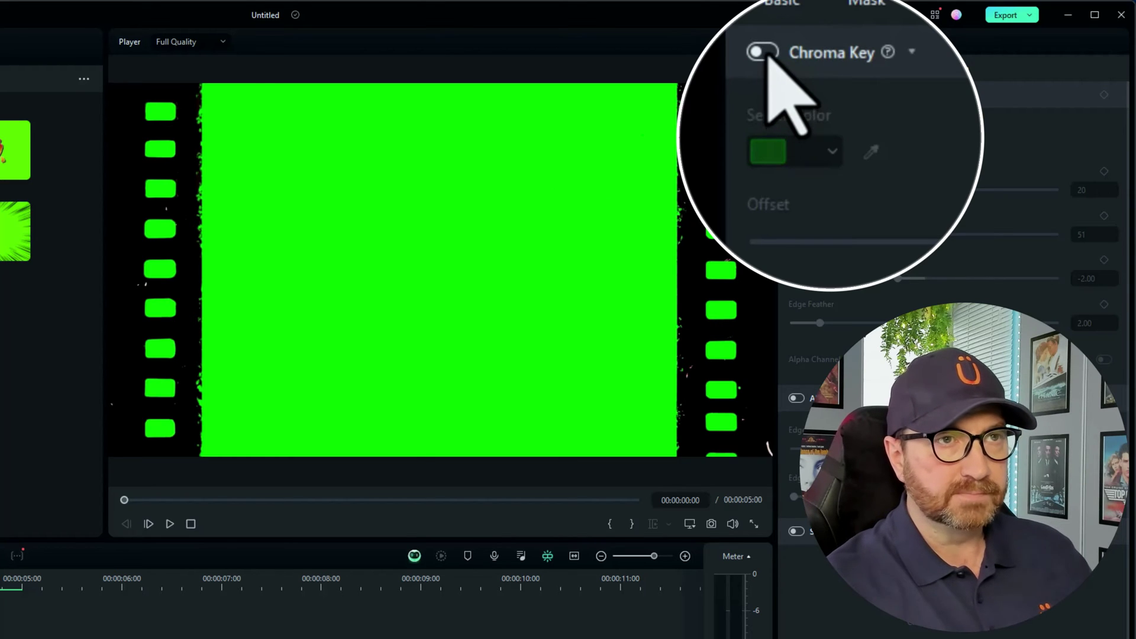
left_click(797, 95)
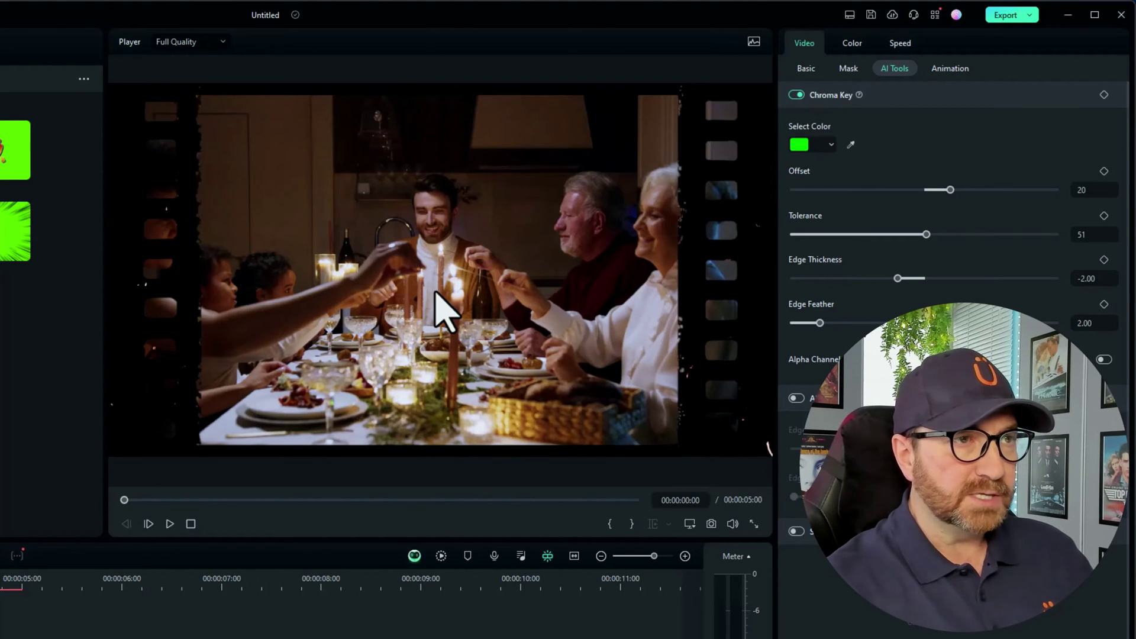
Play back the Film-and-dinner composite, then delete both clips from the timeline.
key("space")
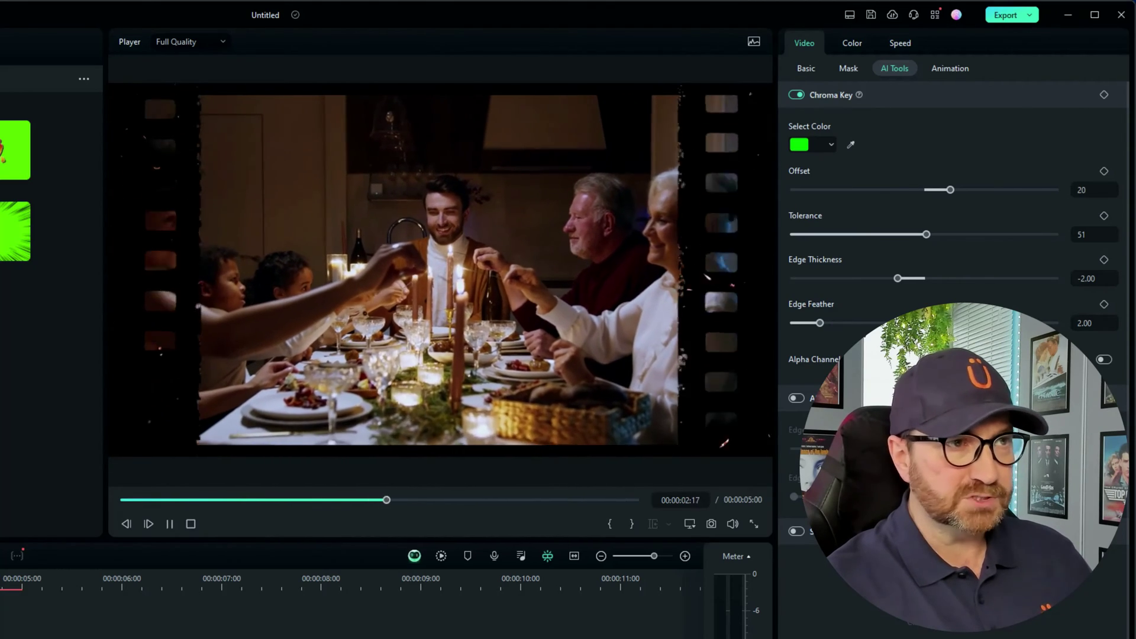
key("space")
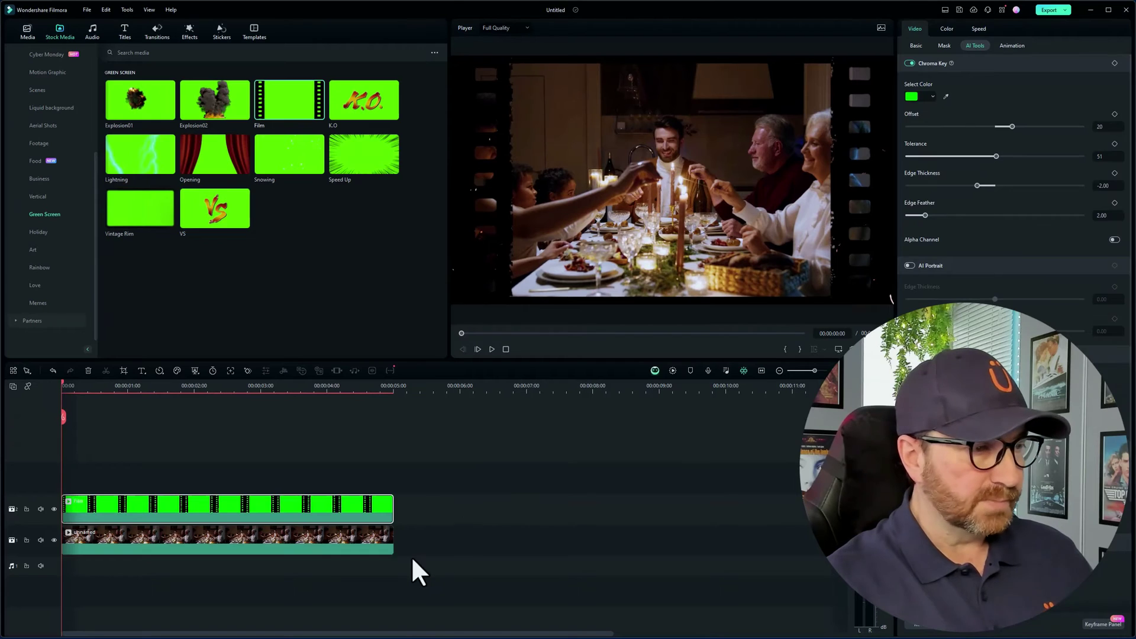
left_click_drag(412, 560, 289, 501)
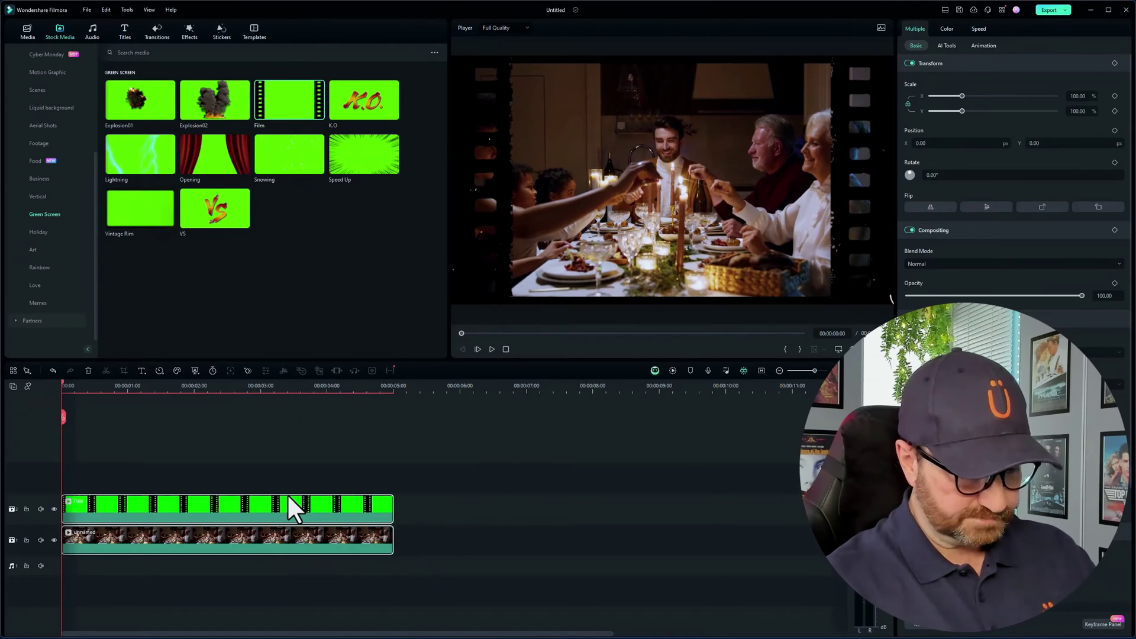
key("Delete")
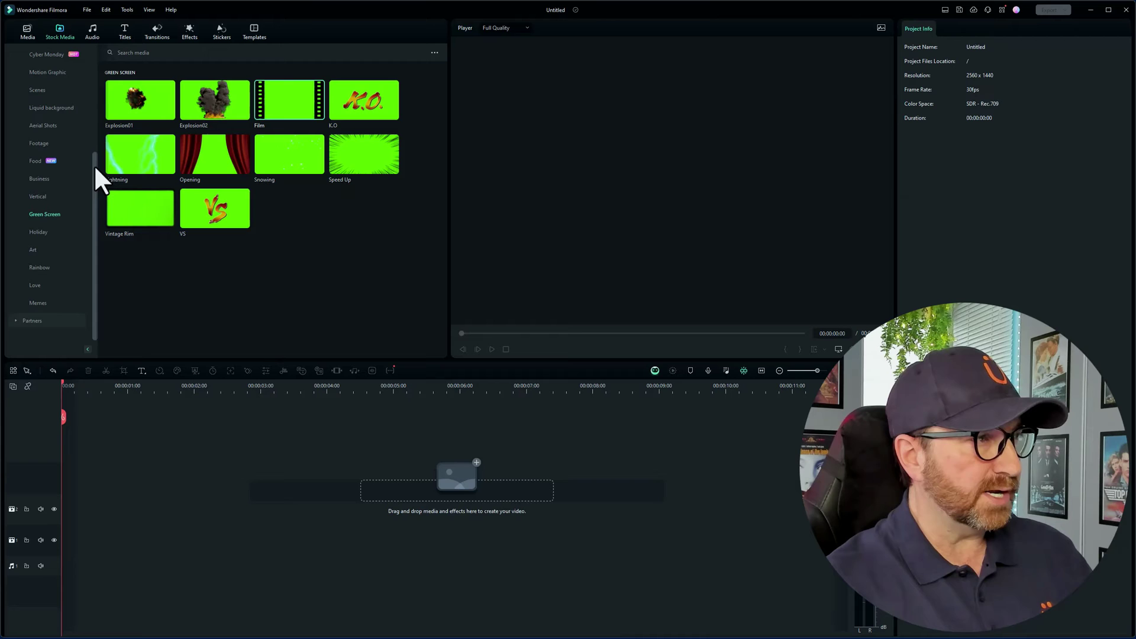
Drop the mouse-on-gravel clip from Mine > Favorites at the timeline start and preview it.
left_click_drag(95, 172, 84, 54)
left_click(44, 55)
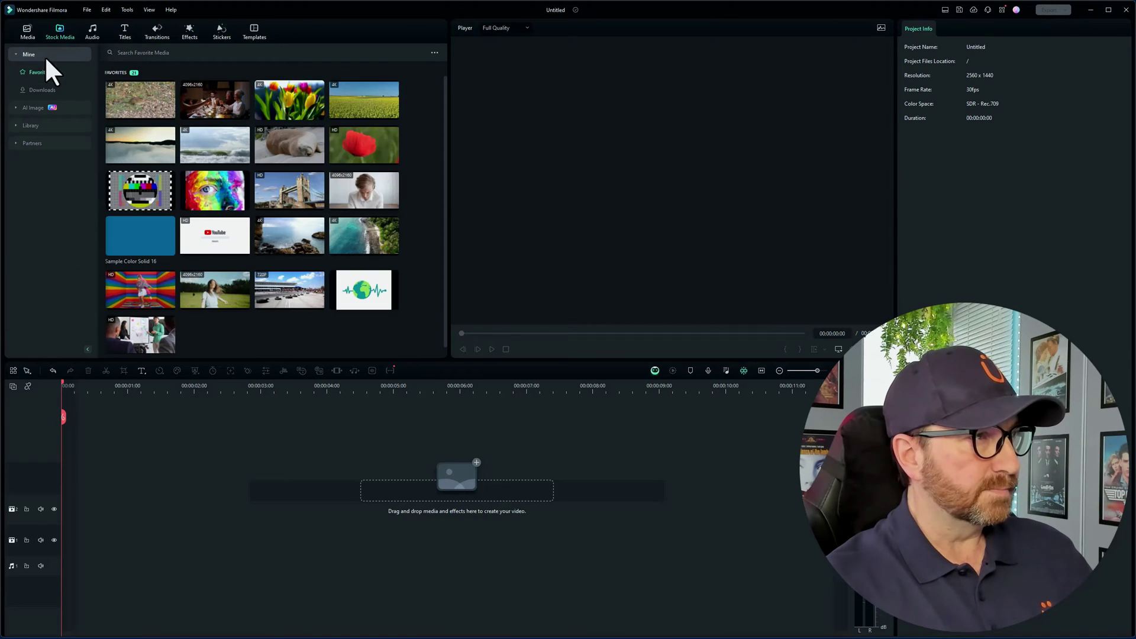
left_click_drag(160, 108, 70, 559)
left_click(111, 555)
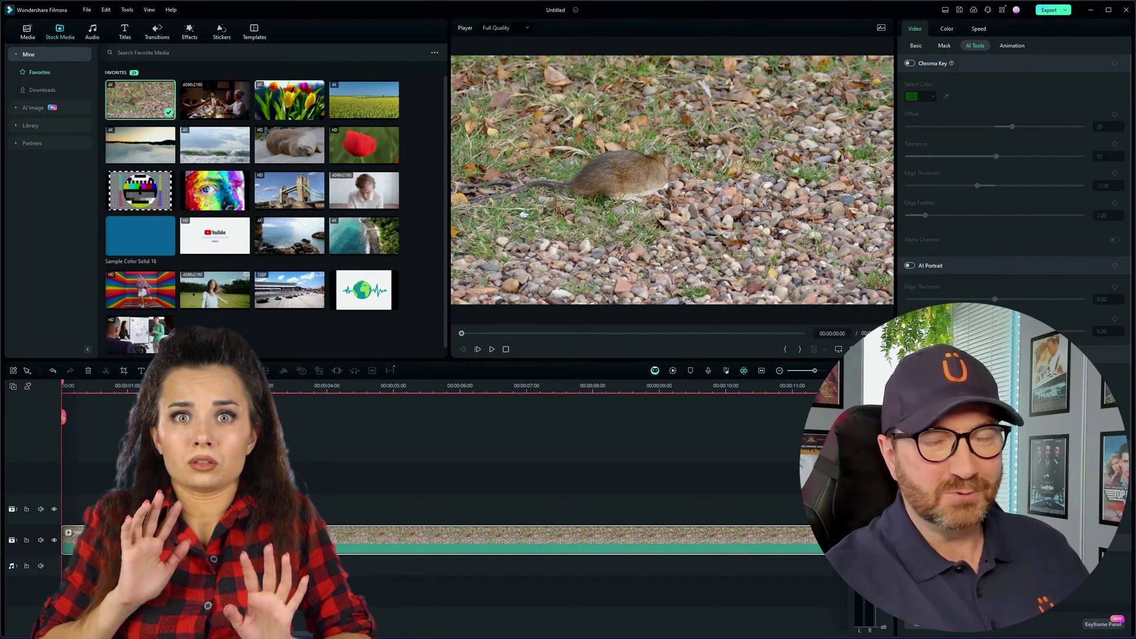
left_click(491, 349)
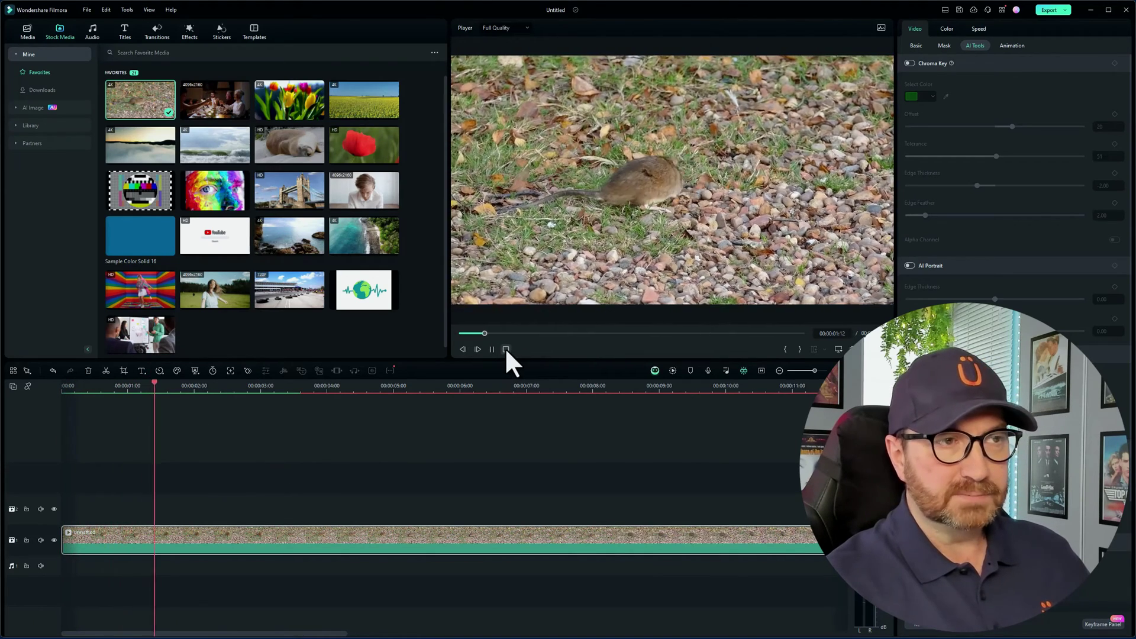
left_click(506, 349)
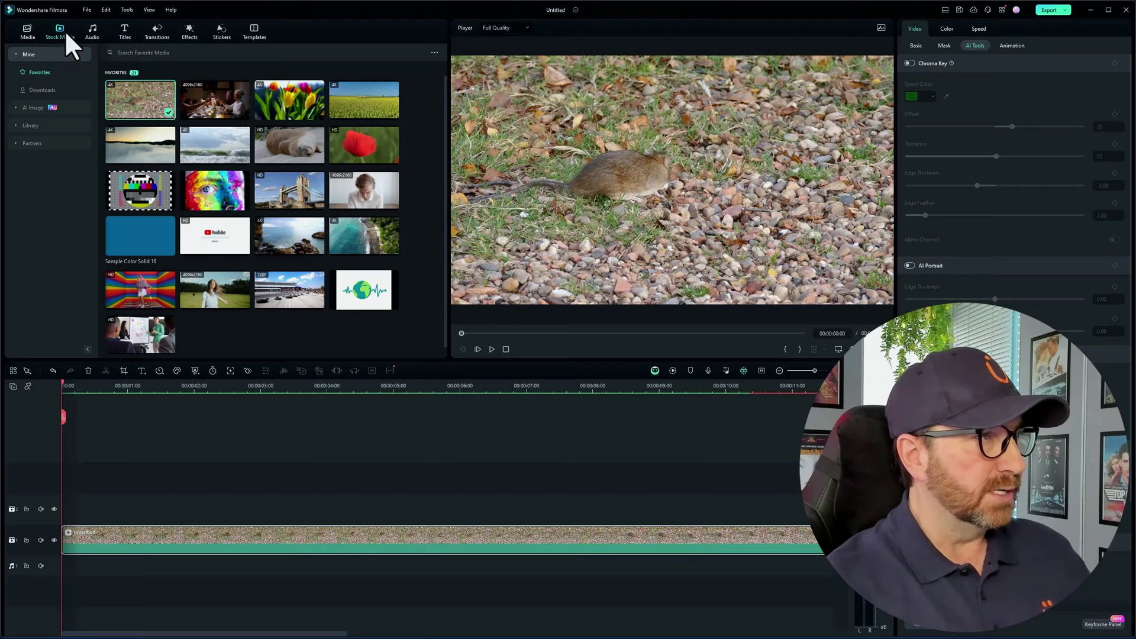
Import the blue-screen cat paw clip and place it on the track above the mouse footage.
left_click(27, 31)
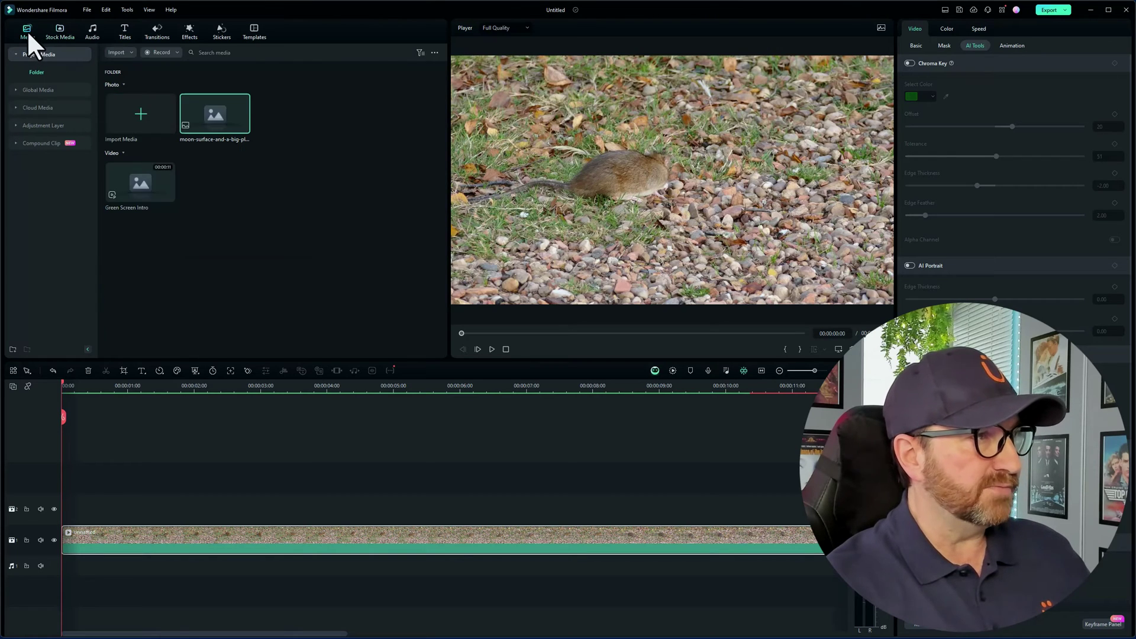
left_click(126, 116)
double_click(348, 80)
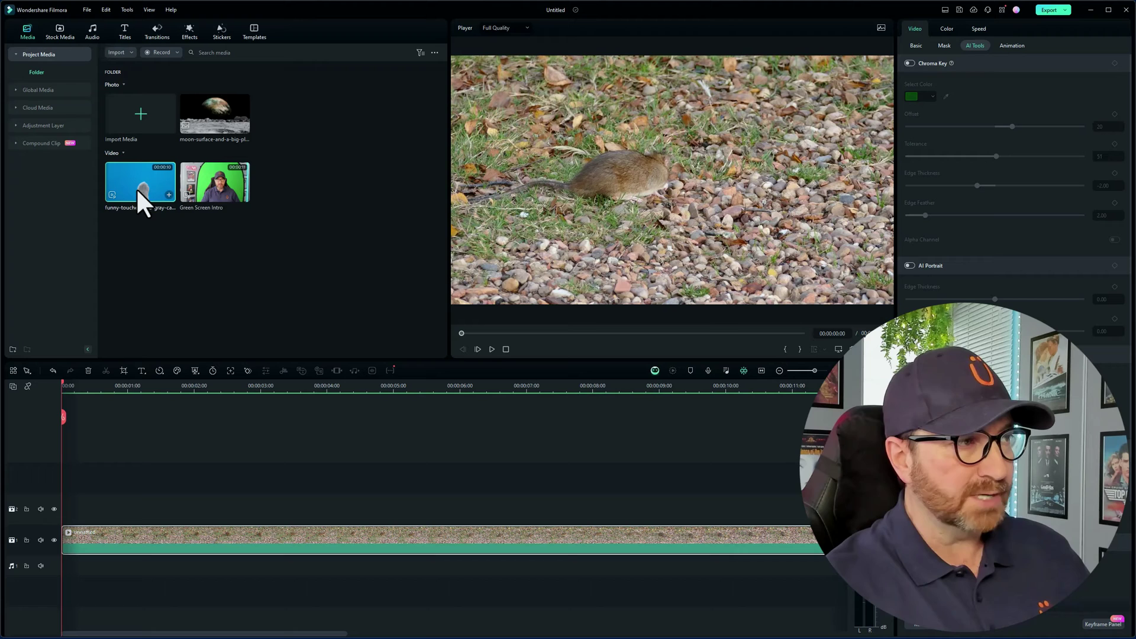
left_click_drag(137, 187, 72, 518)
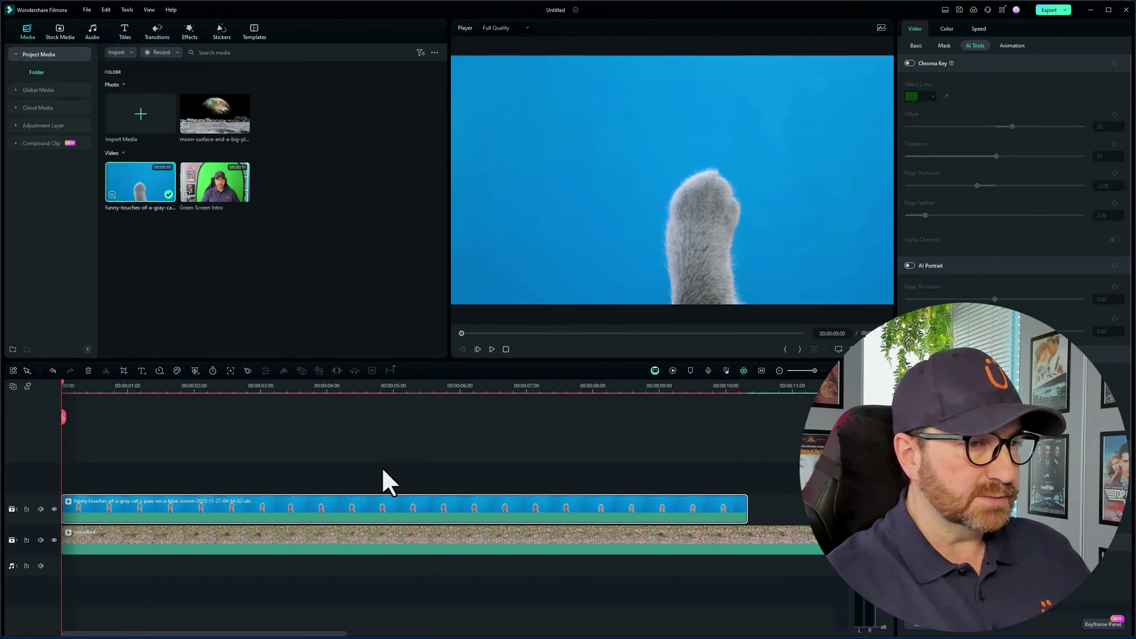
Split the gravel clip at the cat clip's 10:10 end, delete the remainder, and return to start.
left_click(736, 388)
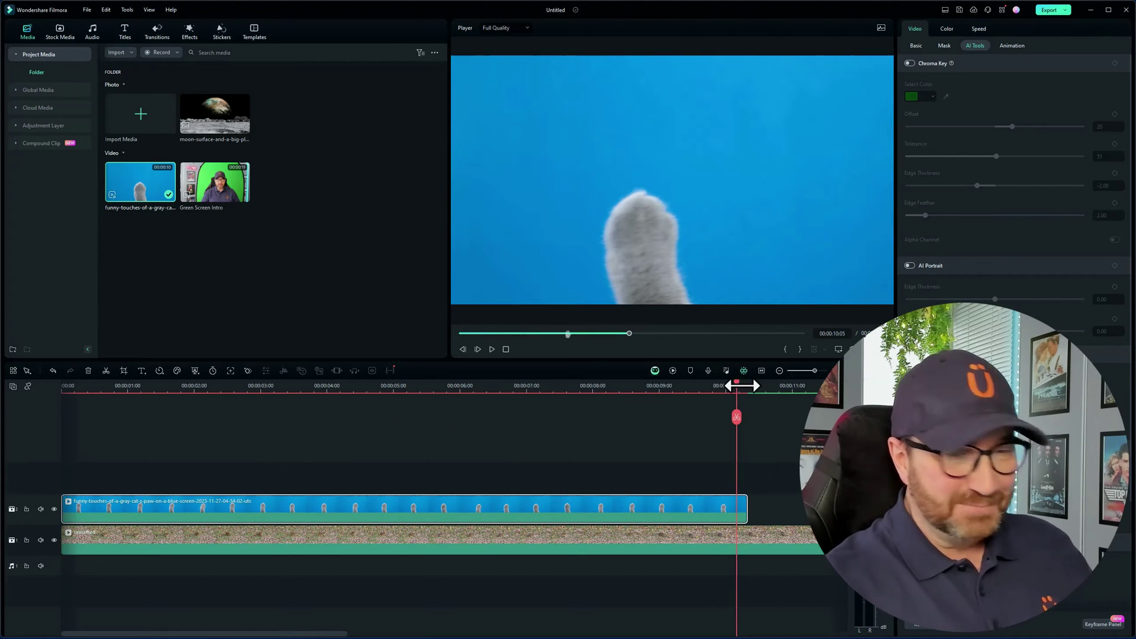
left_click_drag(736, 384, 745, 386)
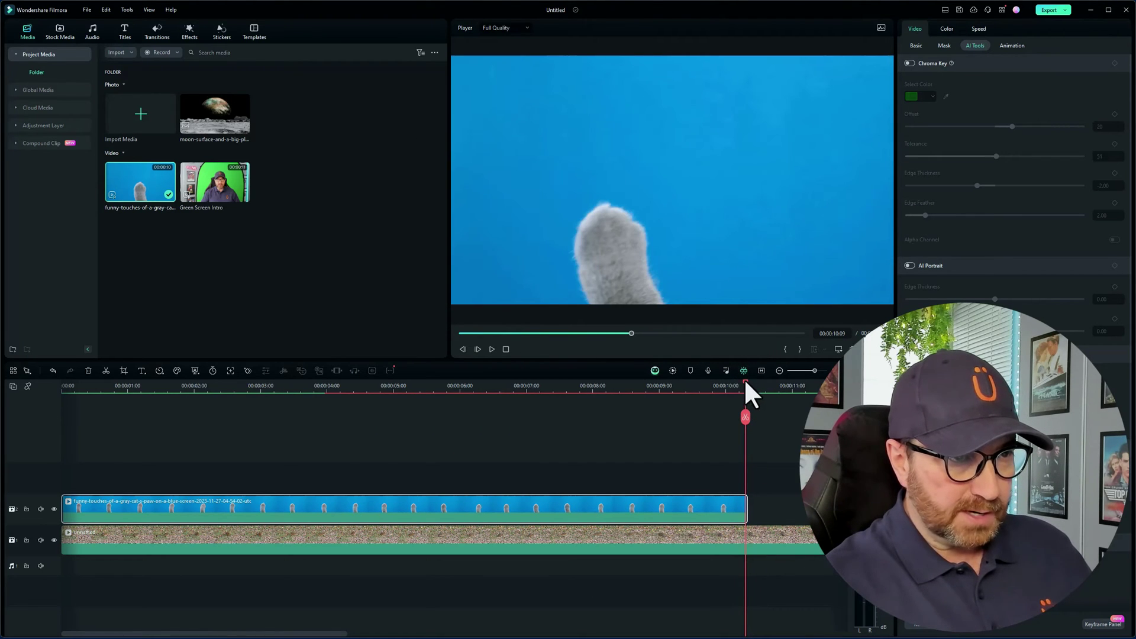
left_click_drag(746, 383, 748, 385)
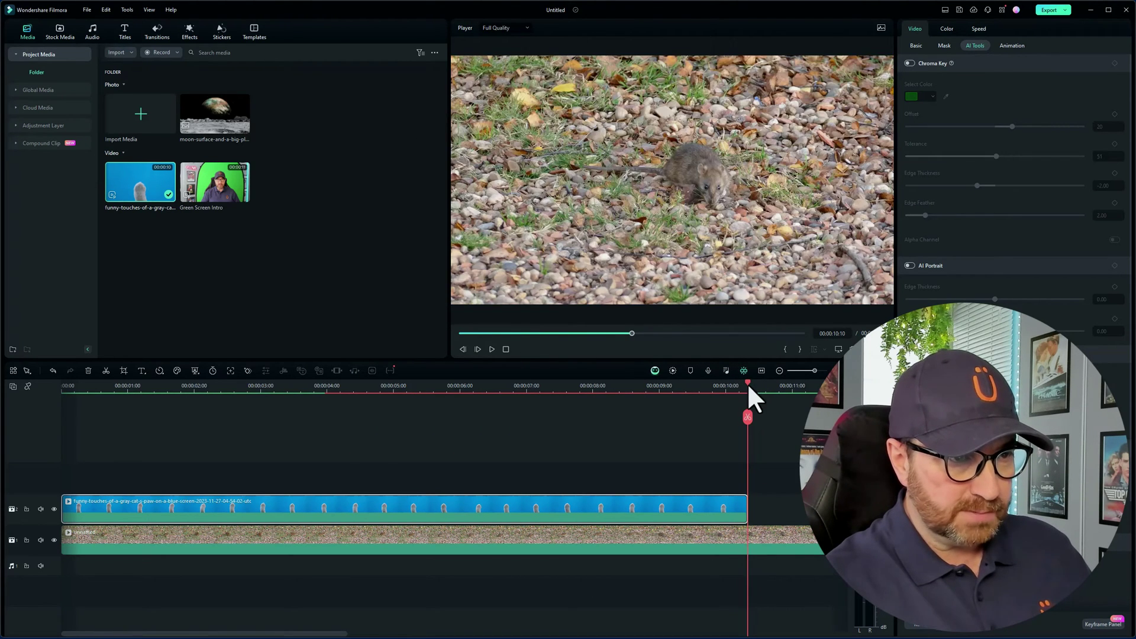
left_click(786, 537)
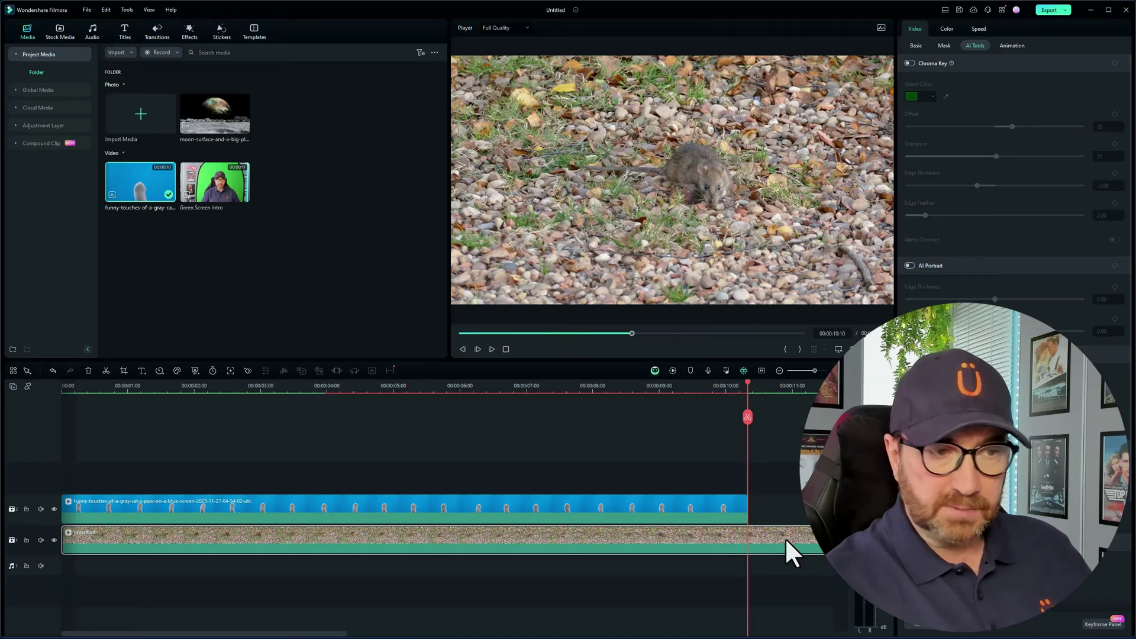
left_click(748, 417)
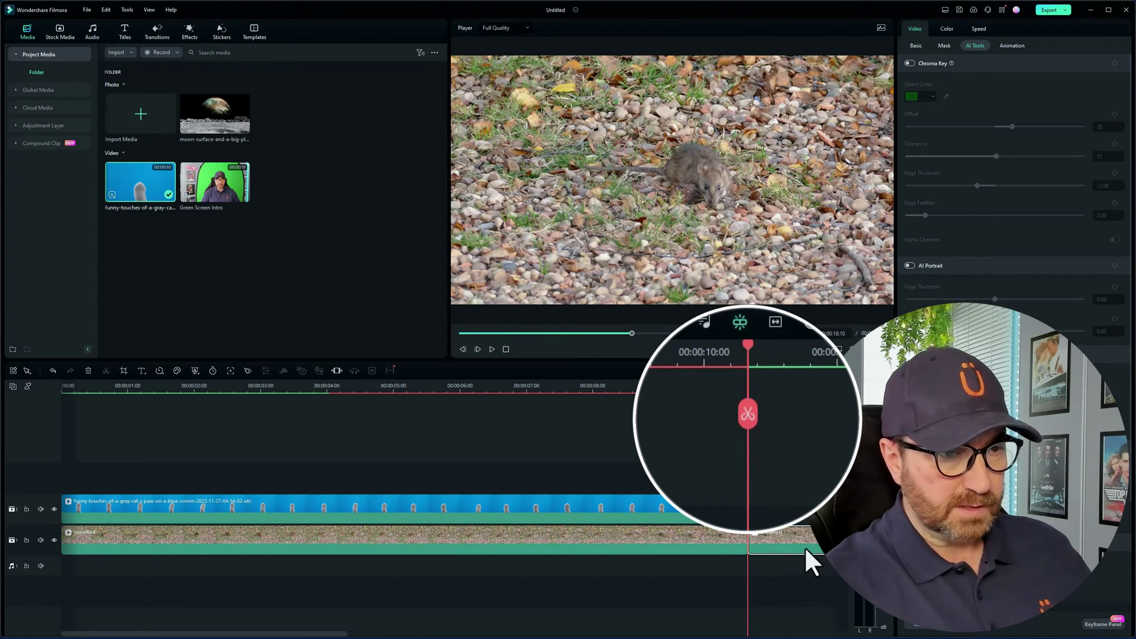
key("Delete")
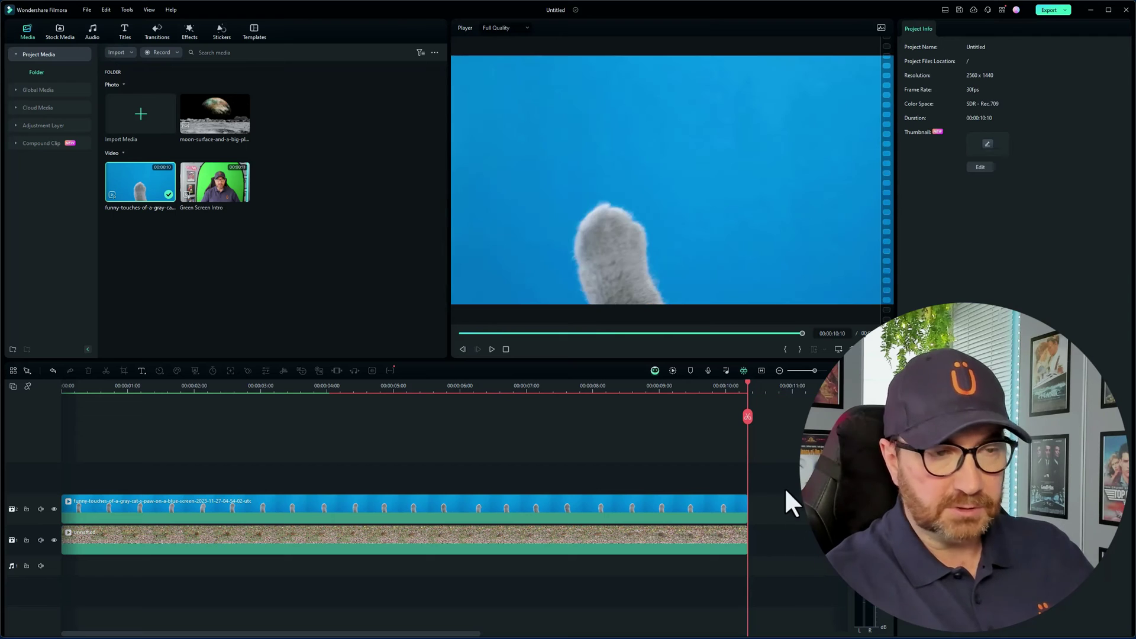
left_click(710, 392)
key("Home")
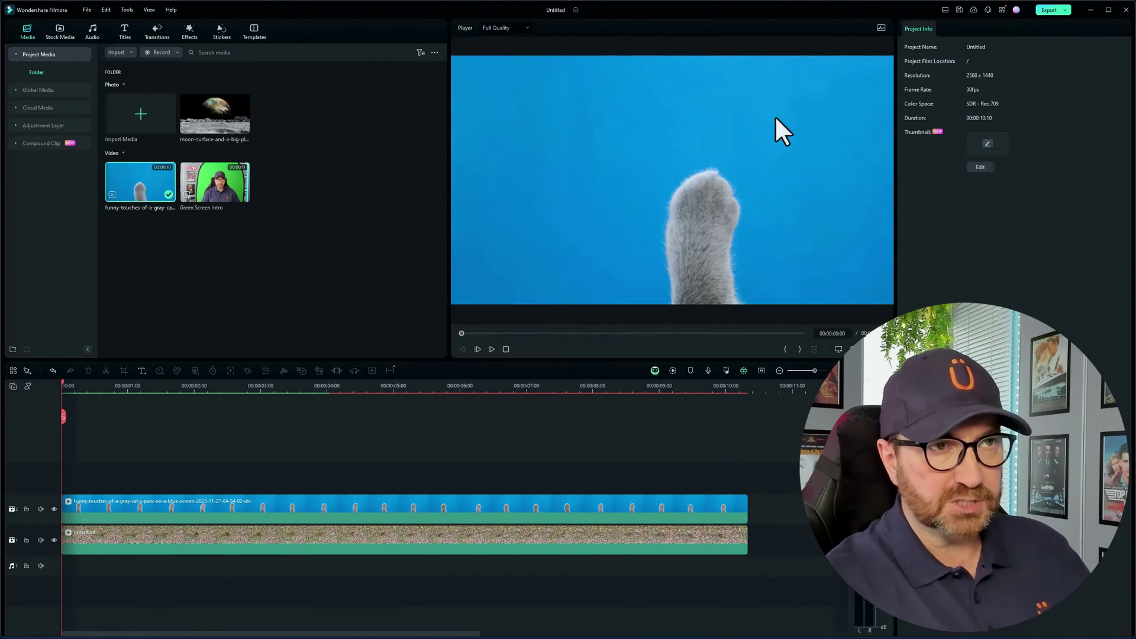
Turn on Chroma Key for the cat paw clip, leaving the colour choices unchanged.
left_click(399, 503)
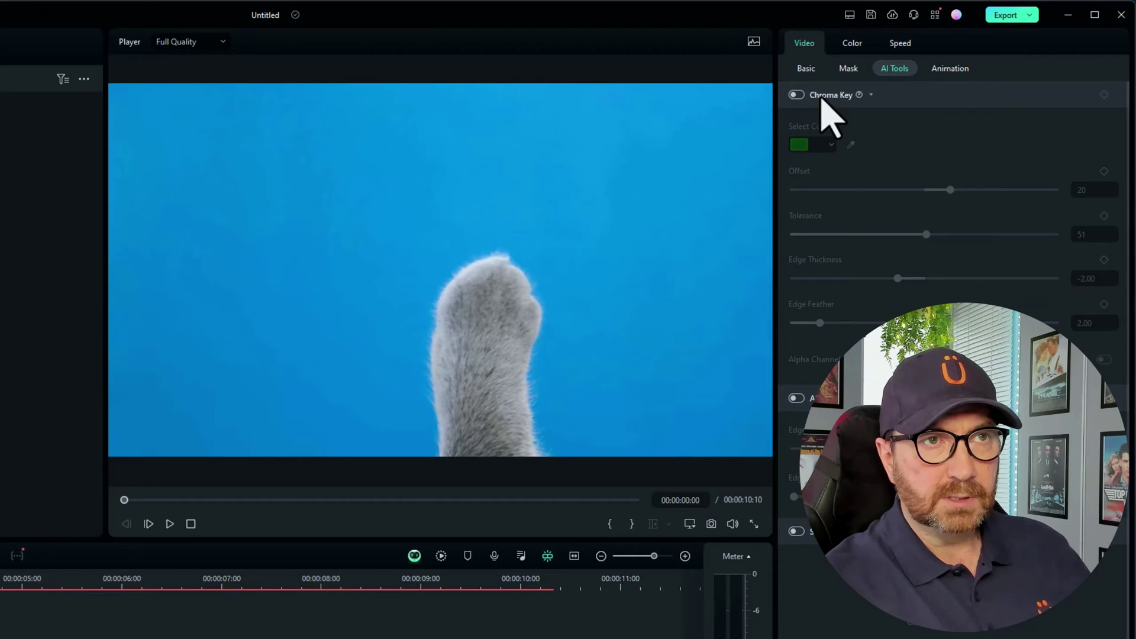
left_click(796, 94)
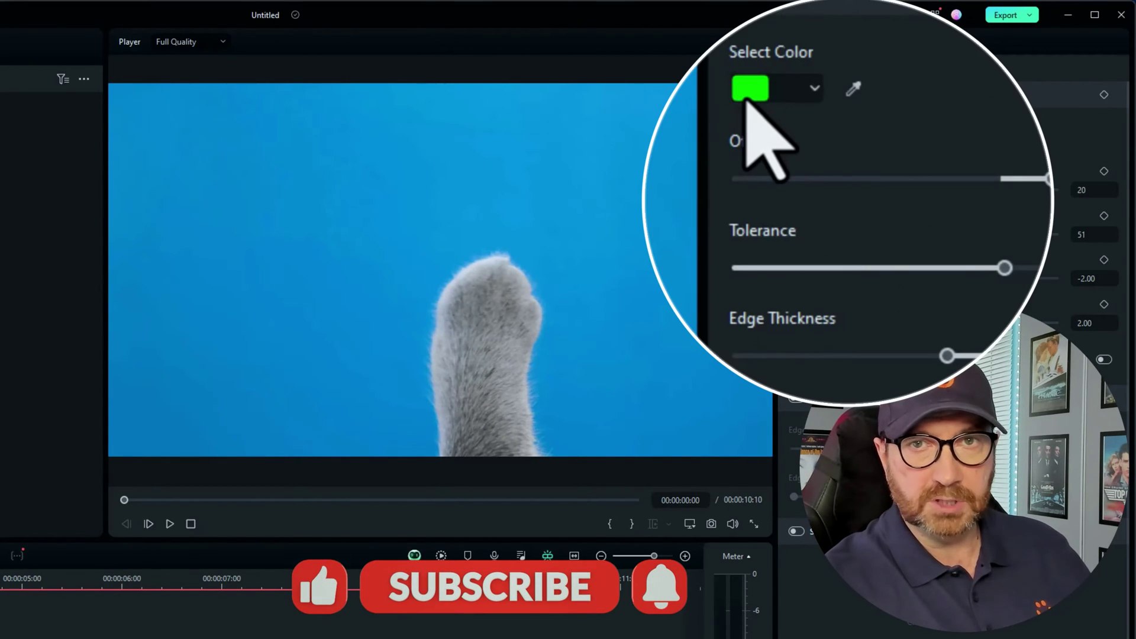
left_click(813, 89)
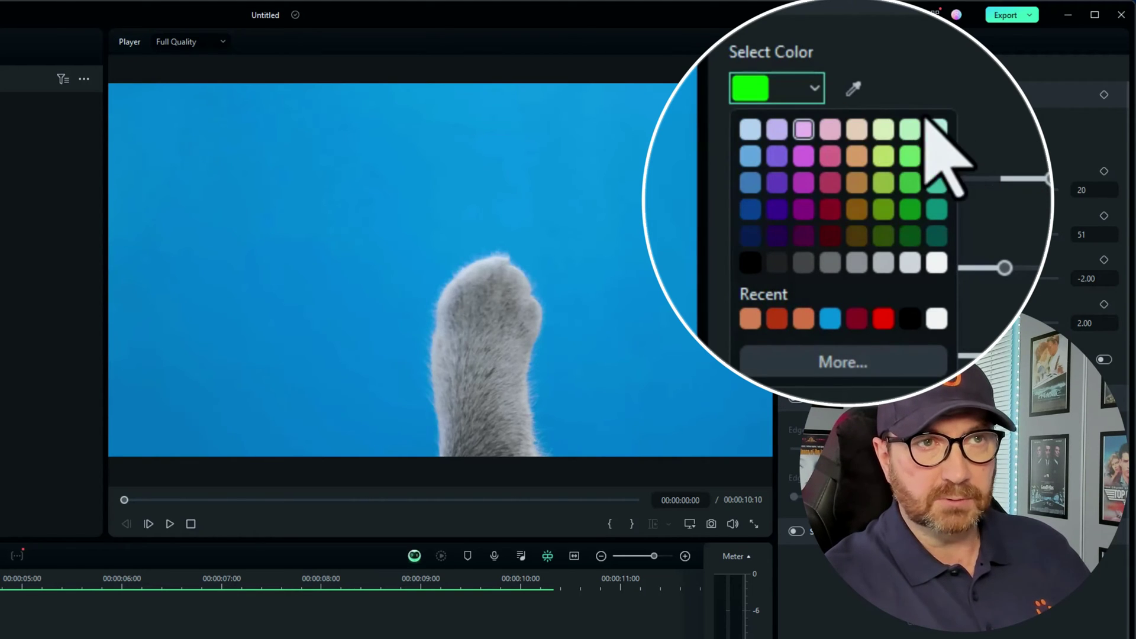
left_click(942, 58)
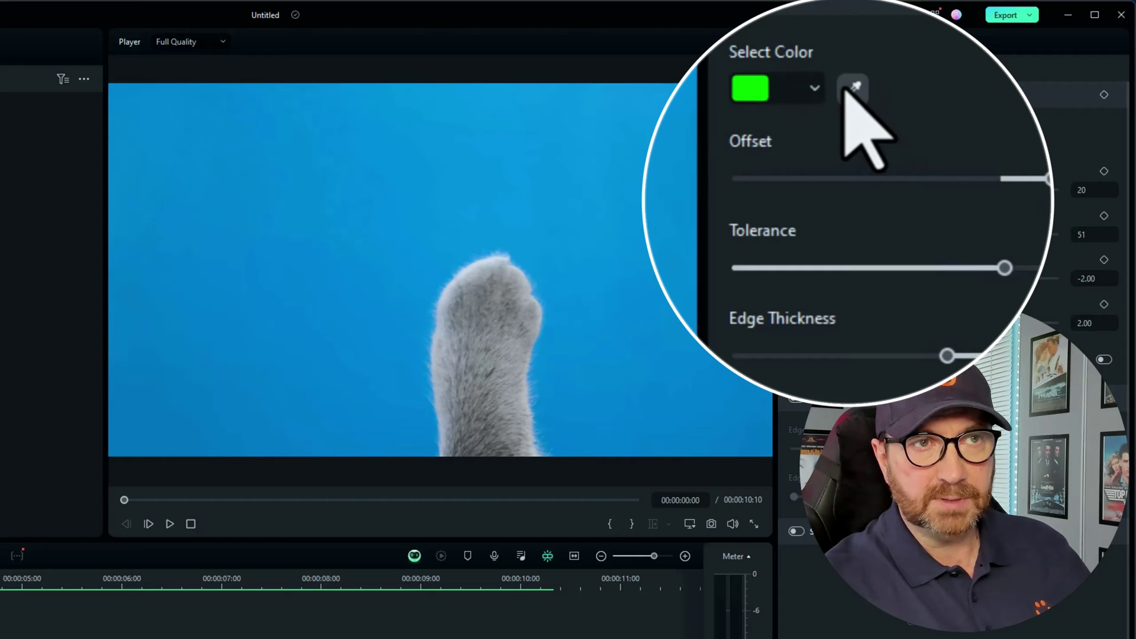
Sample the blue backdrop with the eyedropper and play back the paw-over-mouse composite.
left_click(850, 144)
left_click(662, 190)
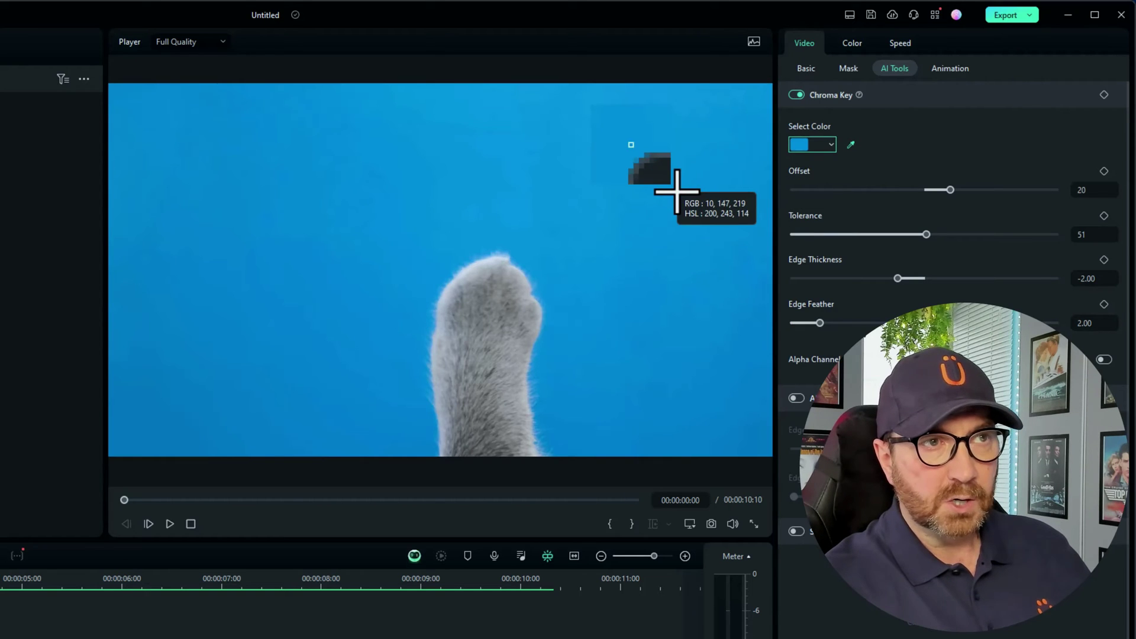
left_click(633, 206)
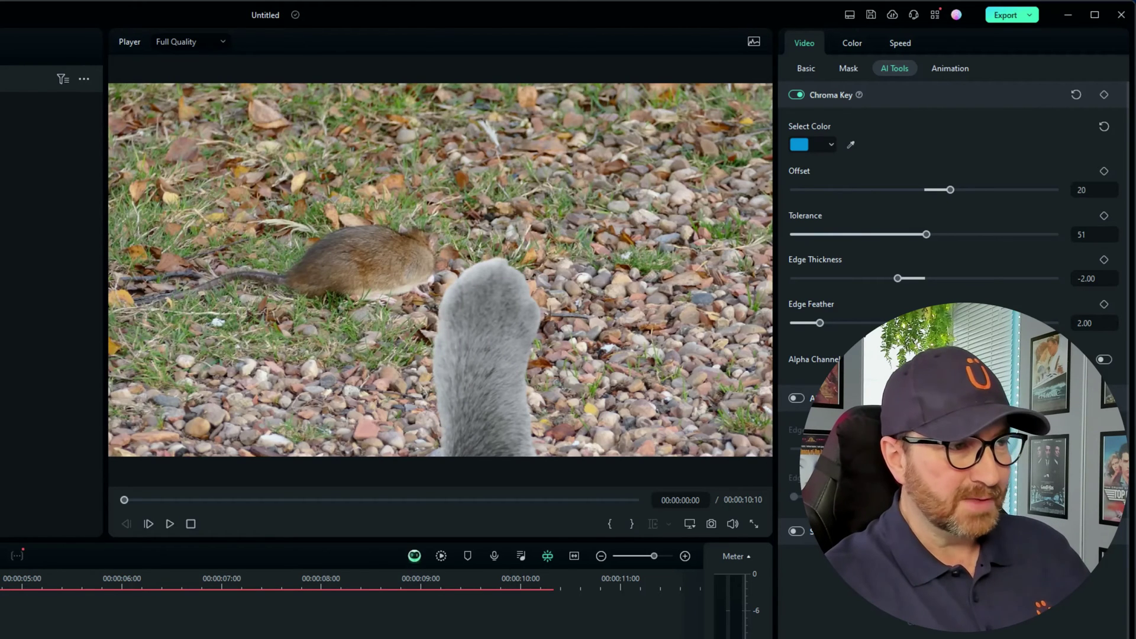
left_click(170, 524)
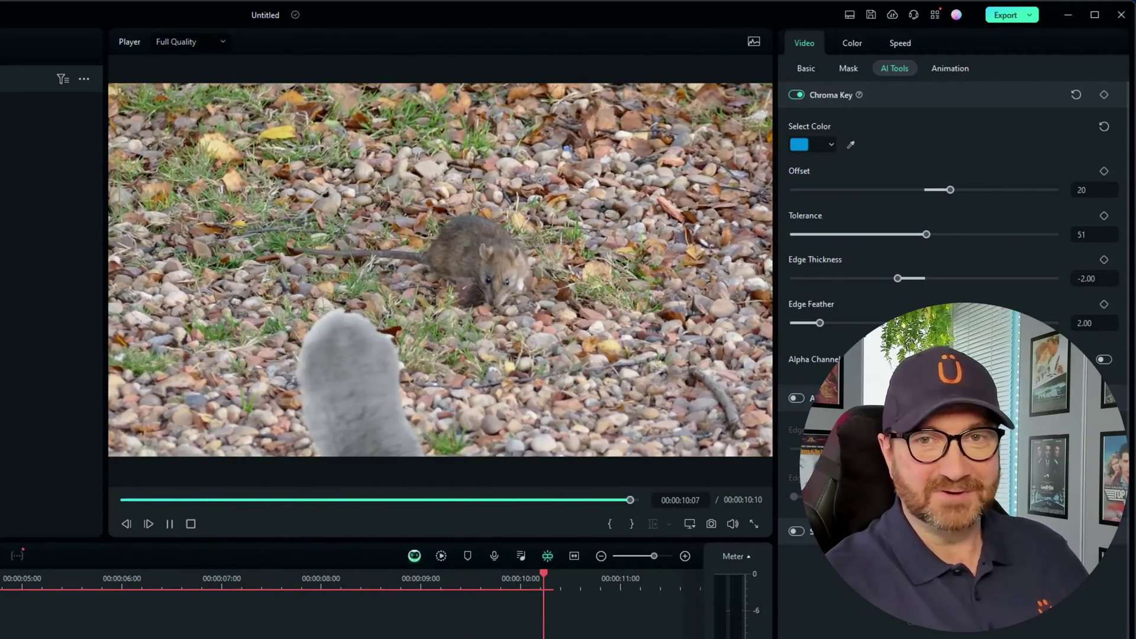
key("space")
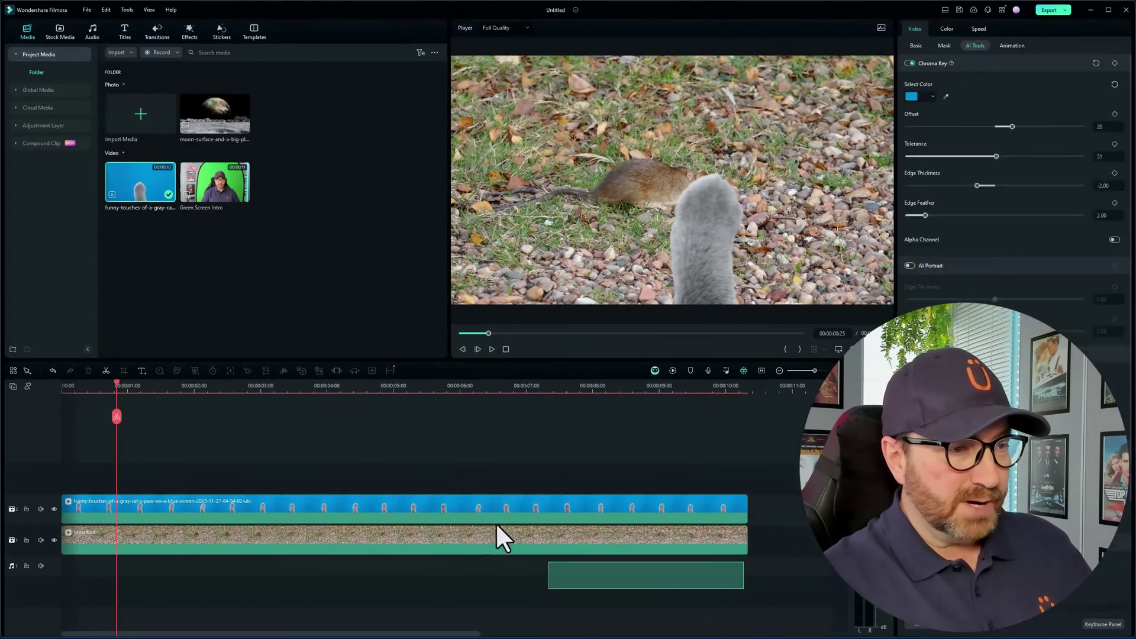
Clear the cat and rat clips from the timeline and import the upset-tourist woman clip.
key("ctrl+a")
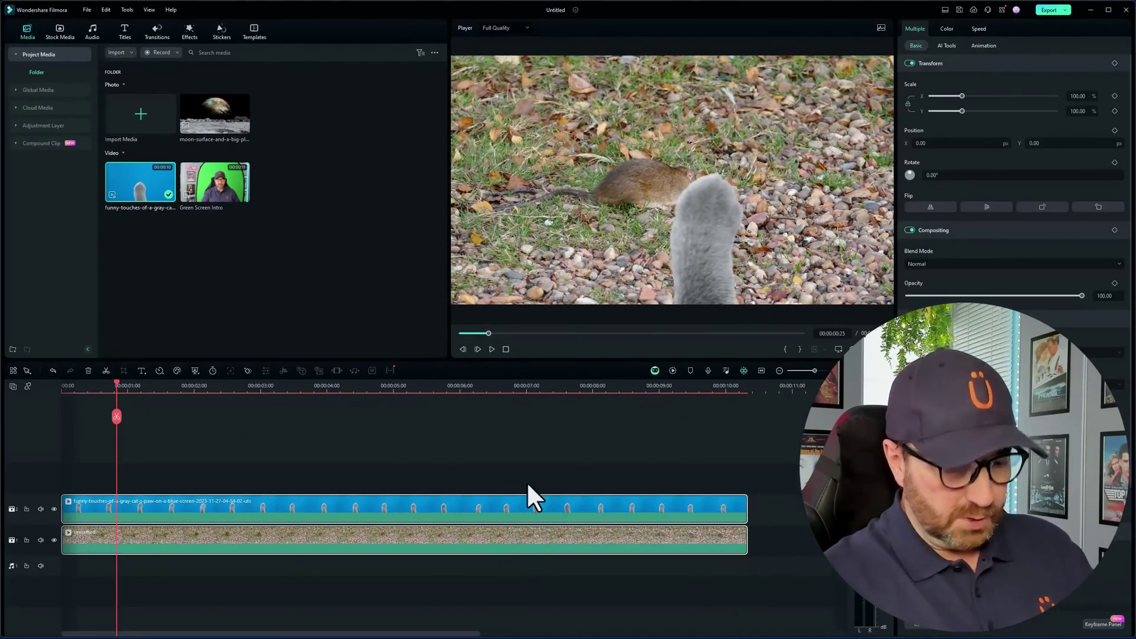
key("Delete")
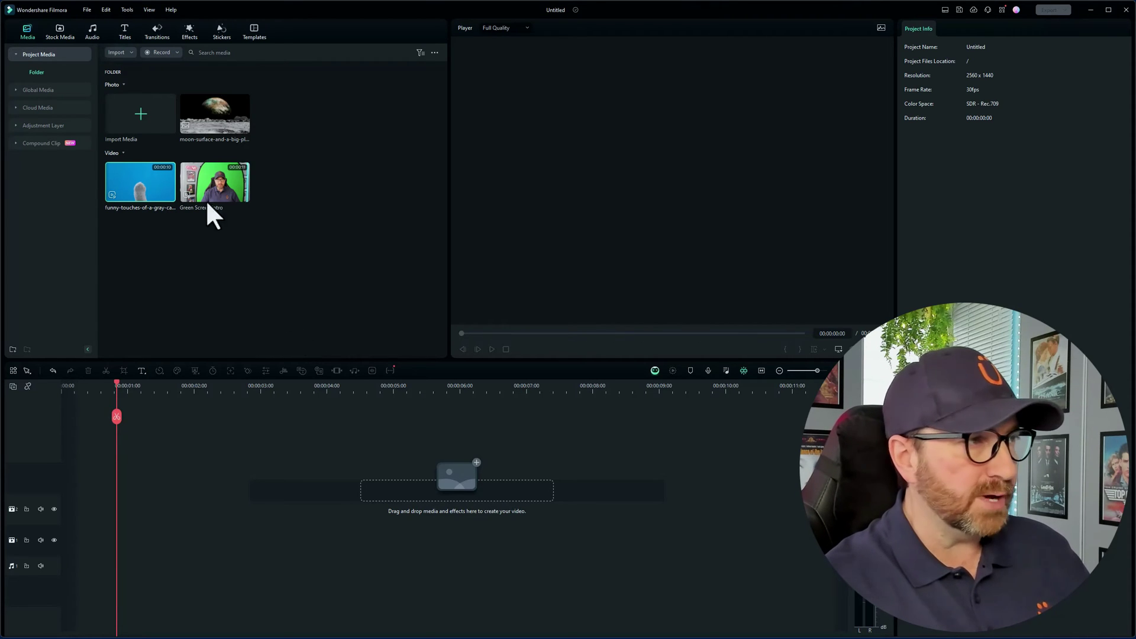
left_click(142, 129)
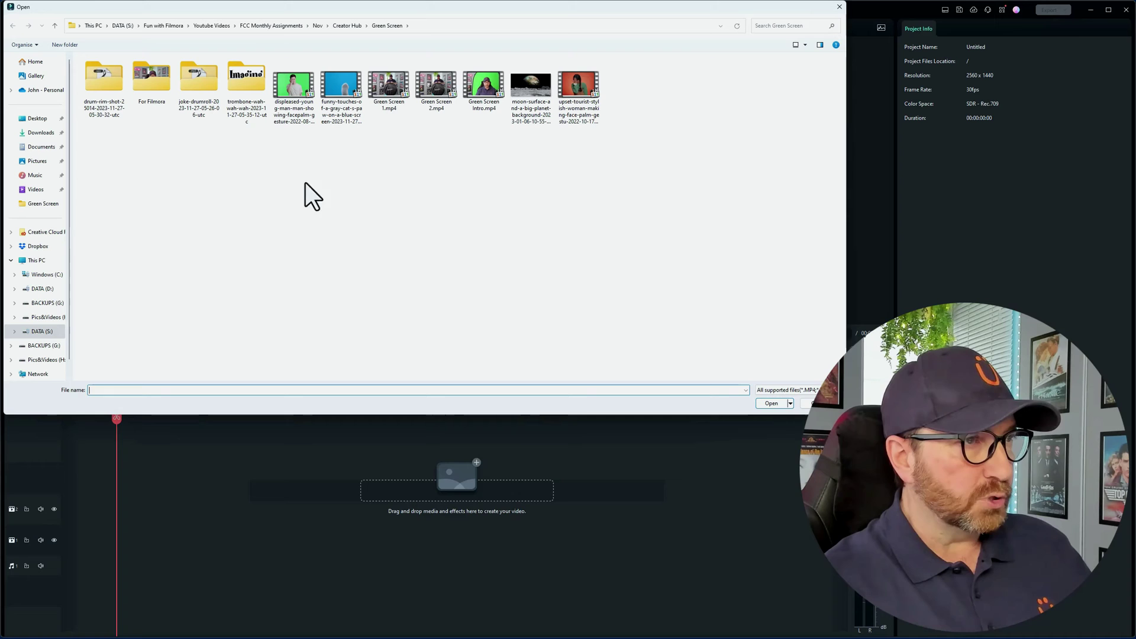
double_click(587, 86)
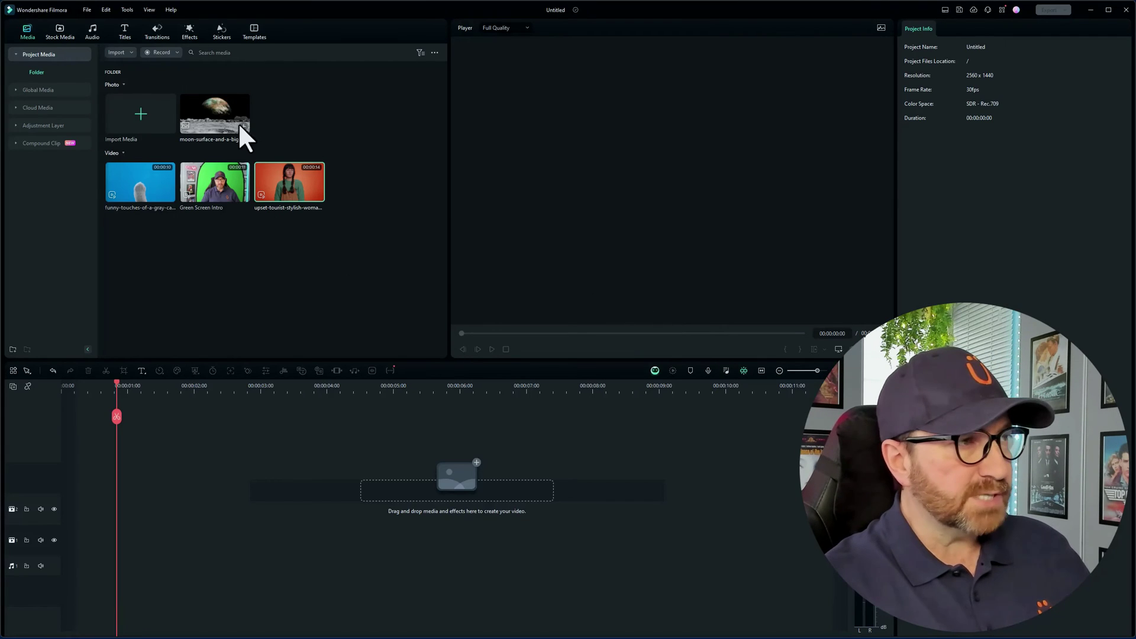
Put the moon photo on track 1 with the woman clip above it, and lengthen the photo.
left_click_drag(229, 115, 74, 585)
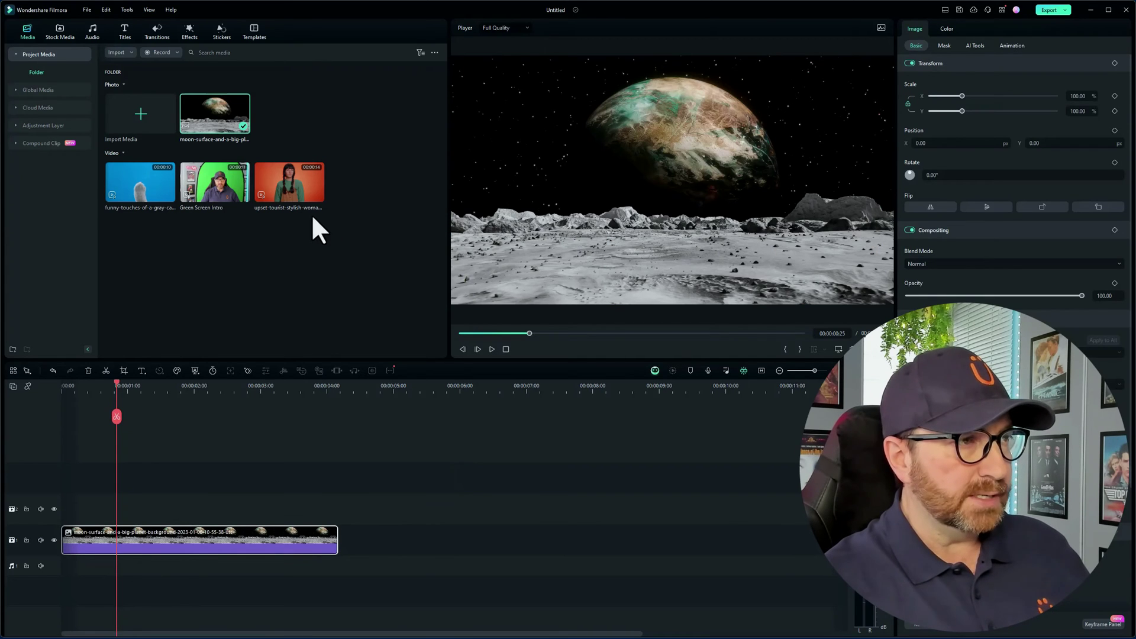
left_click_drag(290, 183, 68, 528)
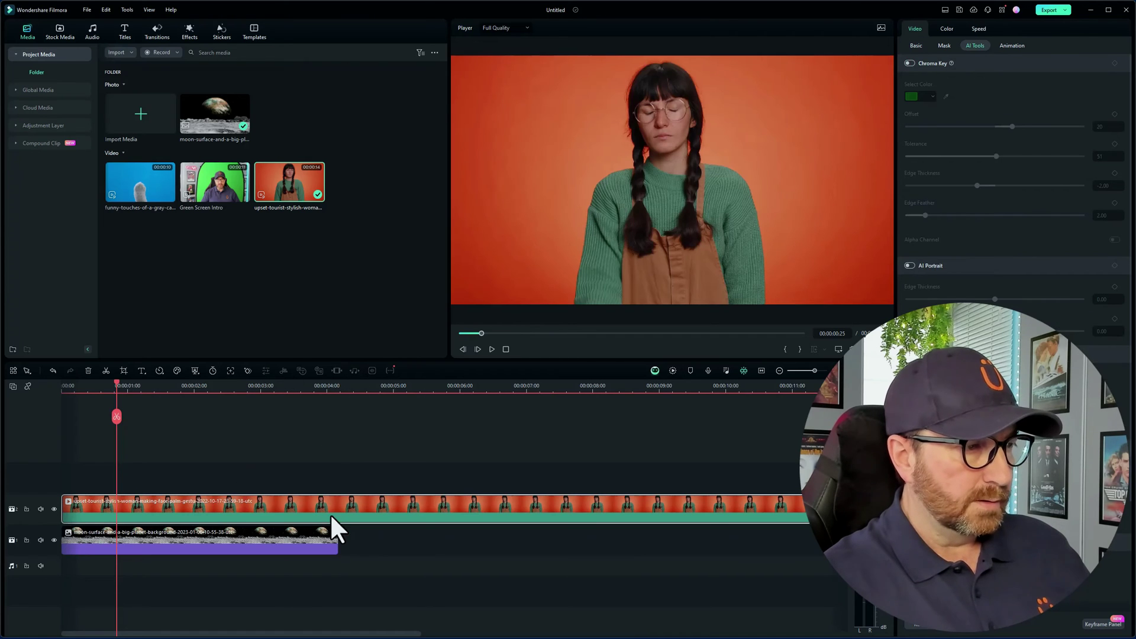
left_click_drag(339, 542, 683, 542)
Split the woman clip at 00:00:09:11 where the moon photo ends, delete the excess tail and review the result.
left_click(689, 503)
mouse_move(693, 392)
left_mouse_down()
mouse_move(691, 379)
mouse_move(683, 385)
left_mouse_up()
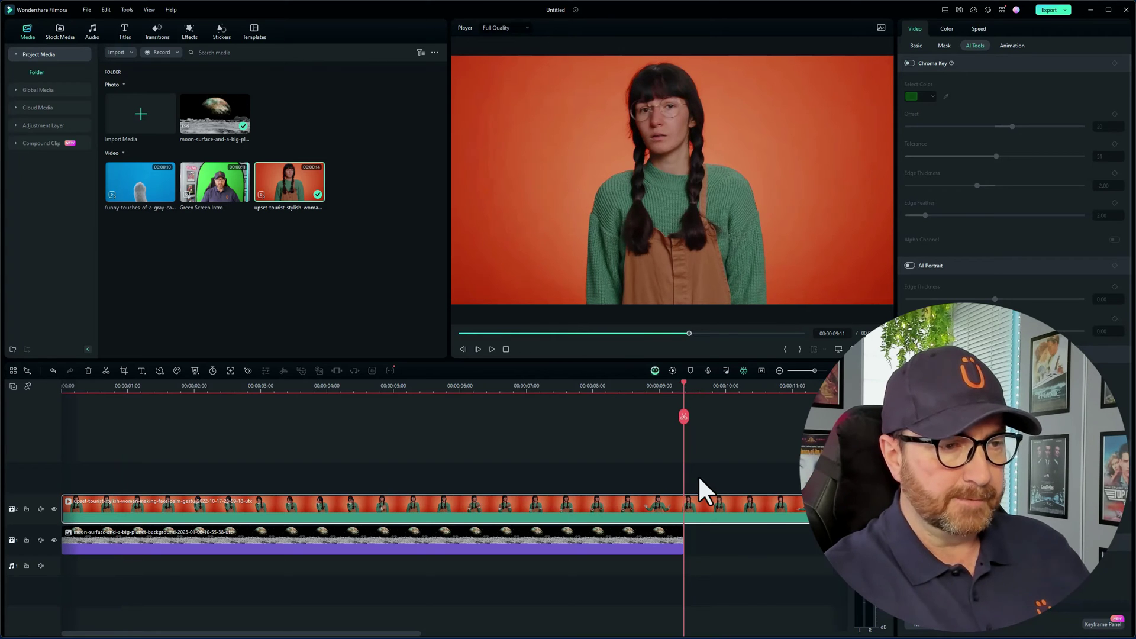
left_click(683, 416)
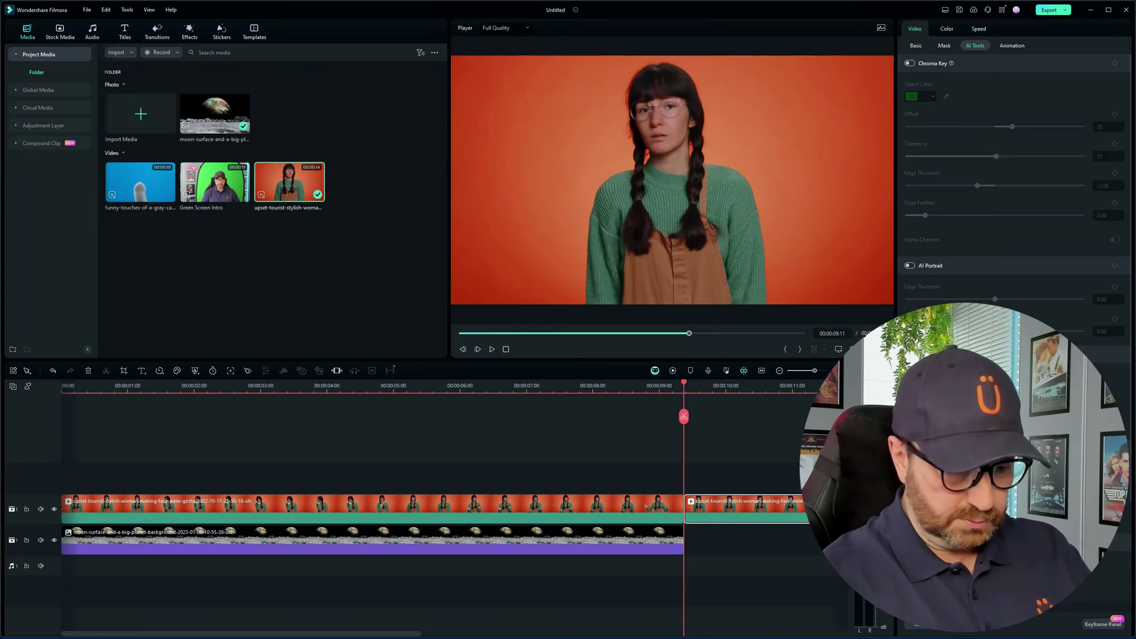
key("Delete")
left_click(616, 388)
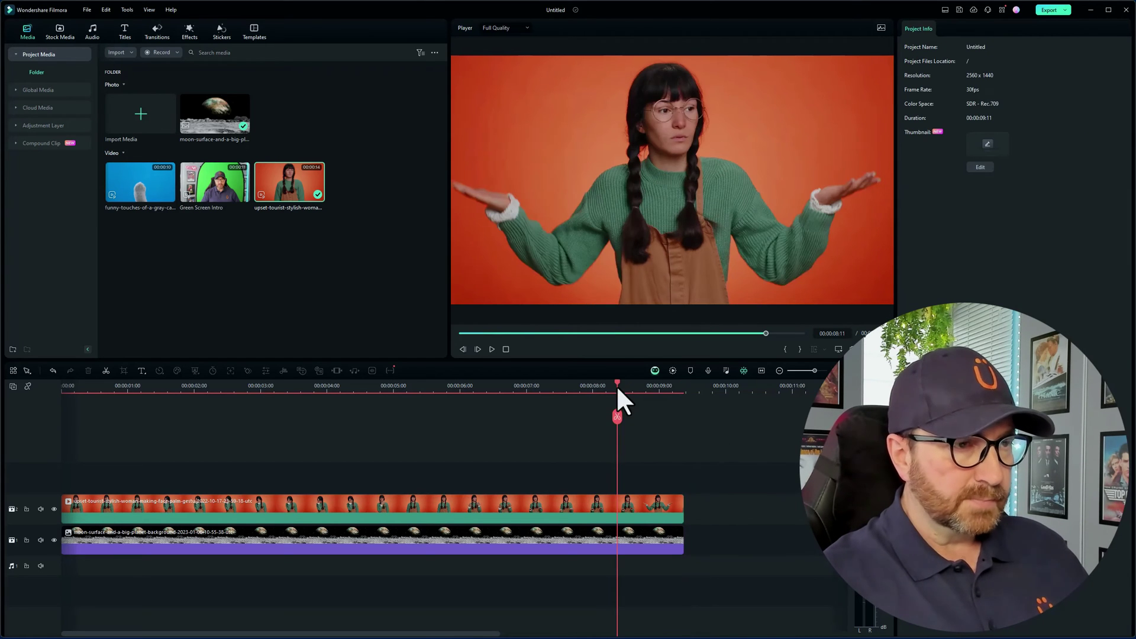
left_click_drag(615, 385, 470, 441)
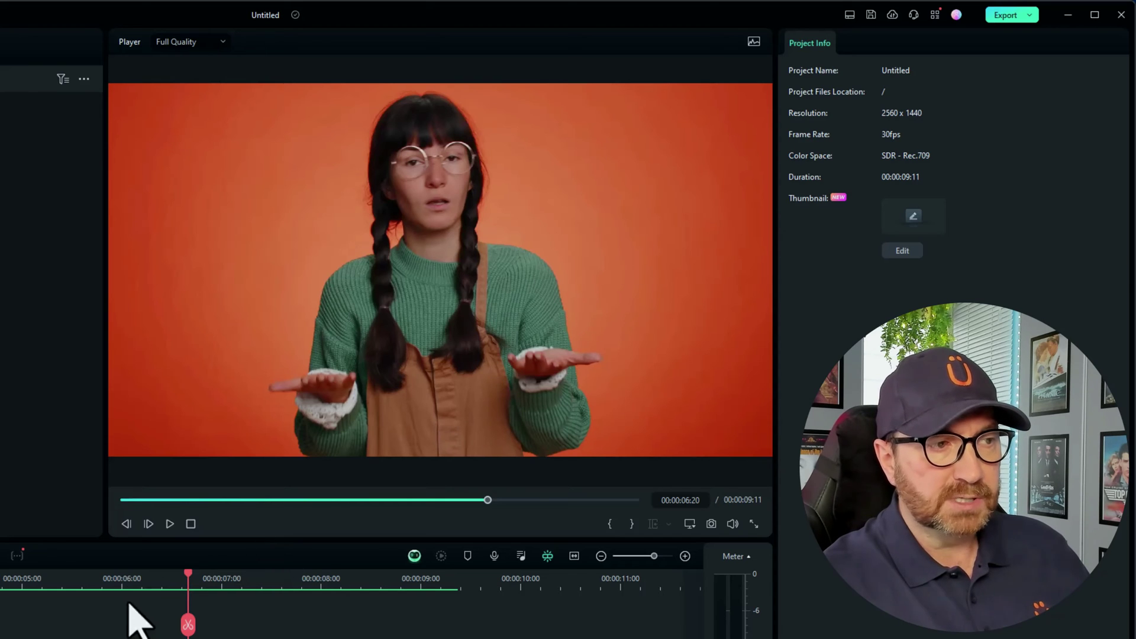
left_click_drag(188, 583, 0, 588)
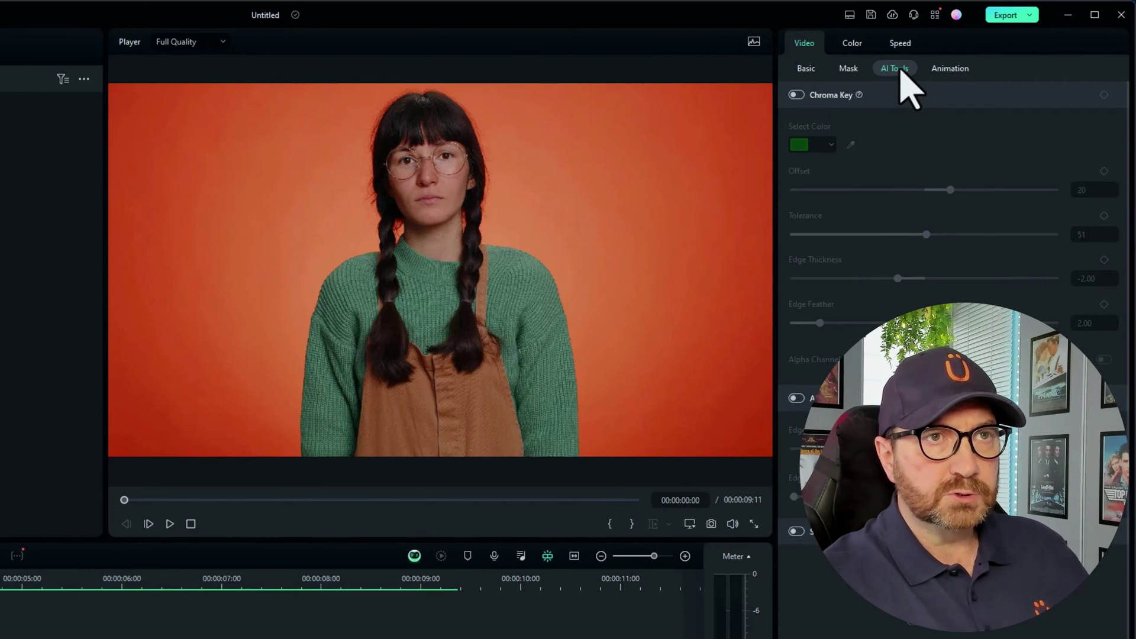
Enable Chroma Key on the woman clip and try keying the orange background, then undo it.
left_click(797, 94)
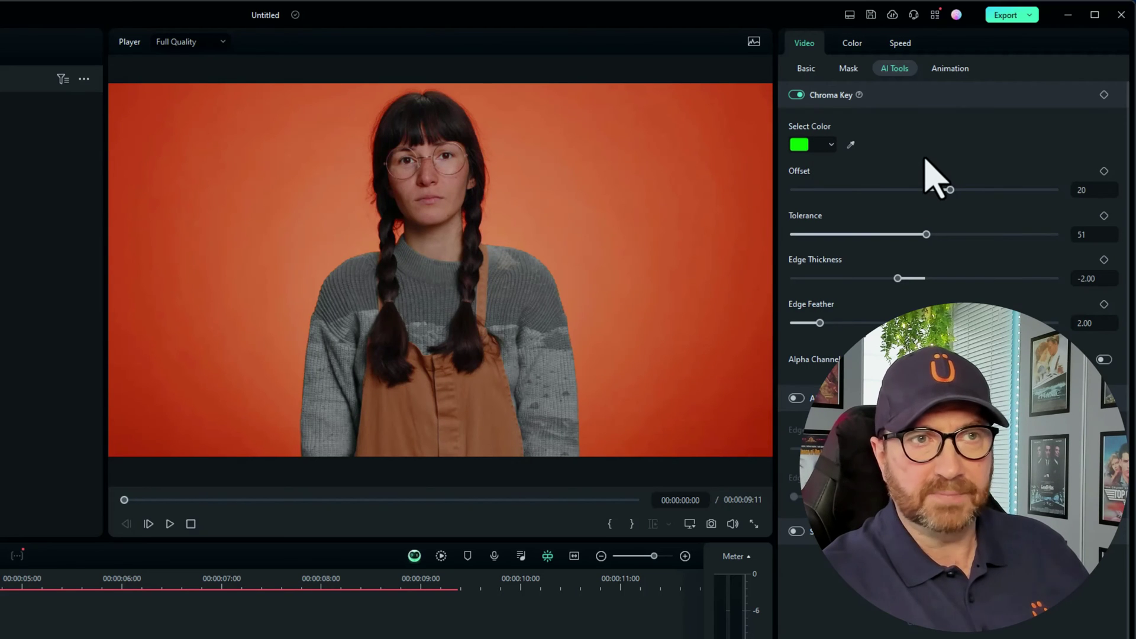
left_click(853, 145)
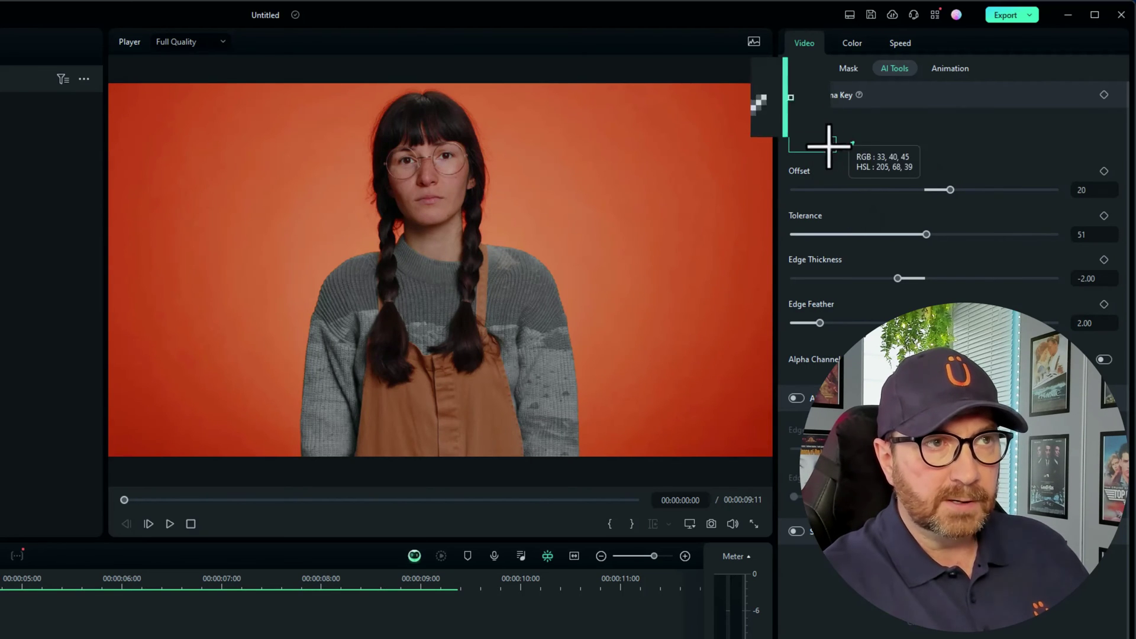
left_click(614, 190)
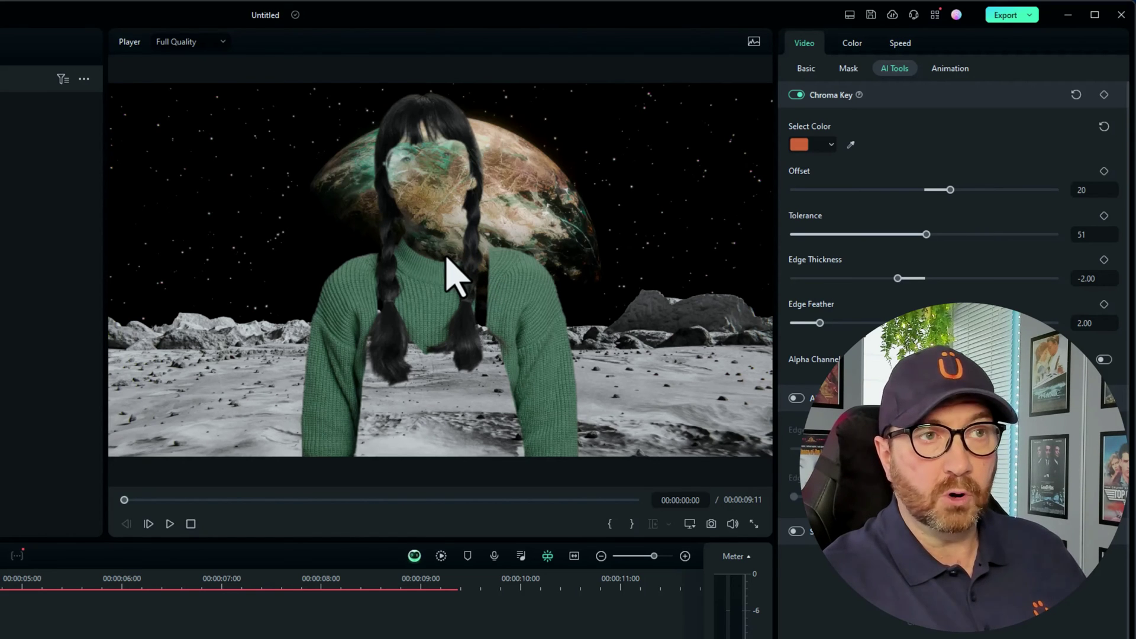
key("ctrl+z")
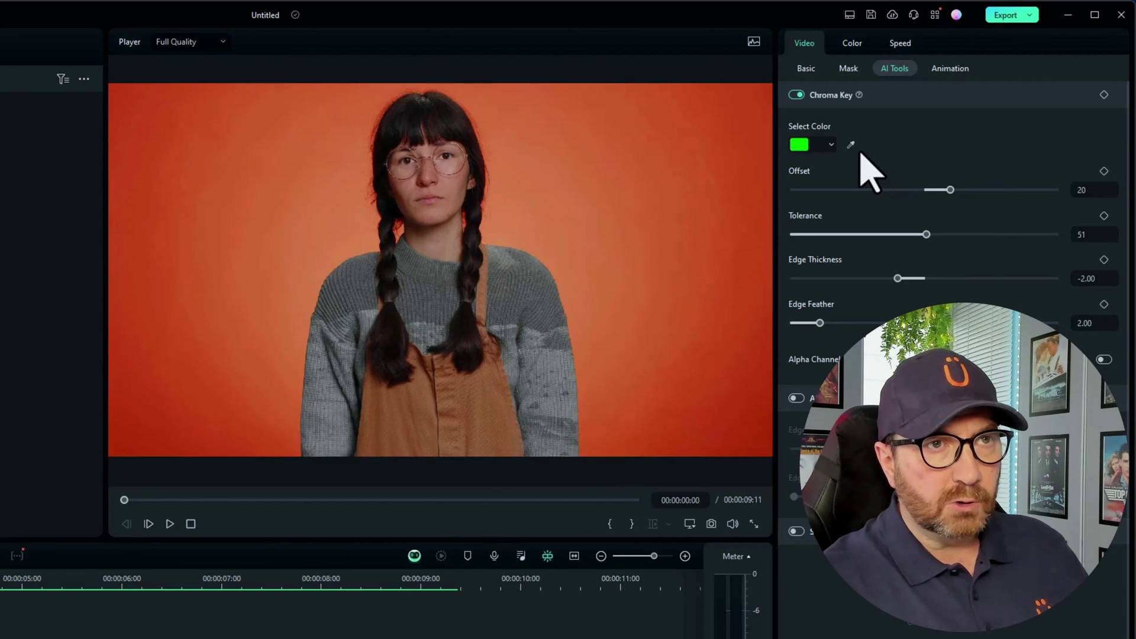
Key the darker red background instead, raise Tolerance to 65 and play the moon composite.
left_click(851, 144)
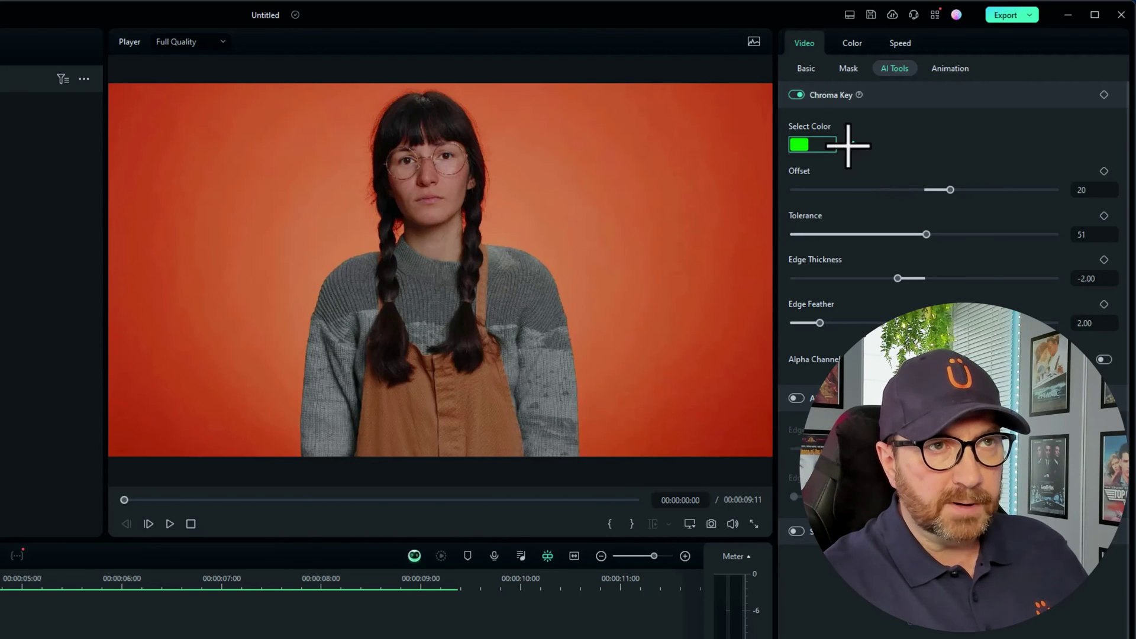
left_click(767, 90)
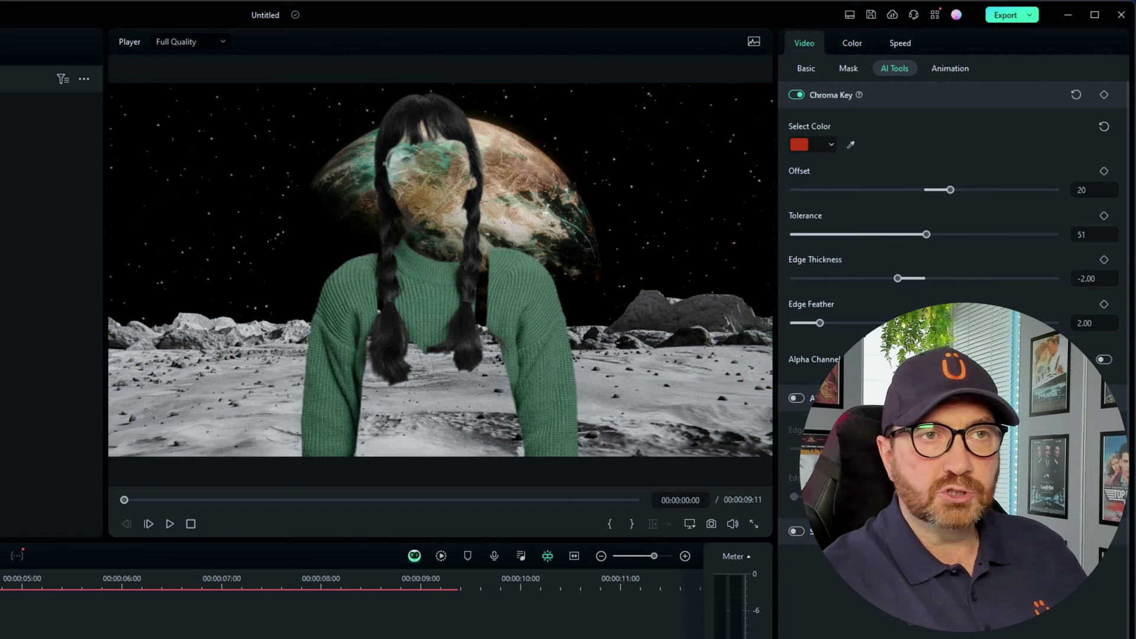
left_click_drag(925, 235, 958, 234)
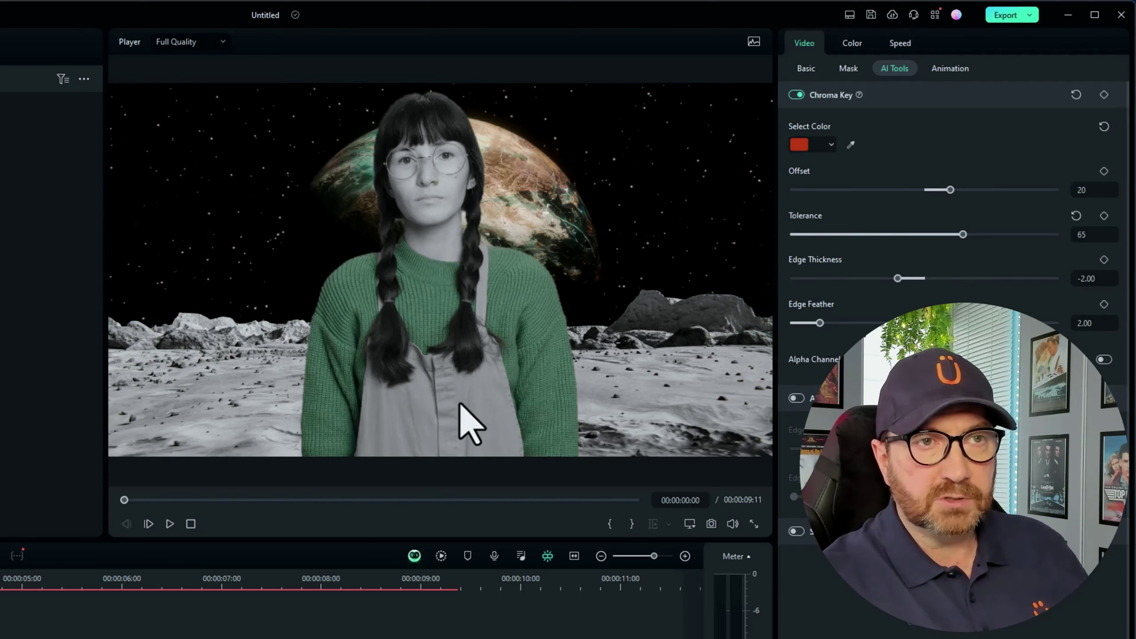
key("space")
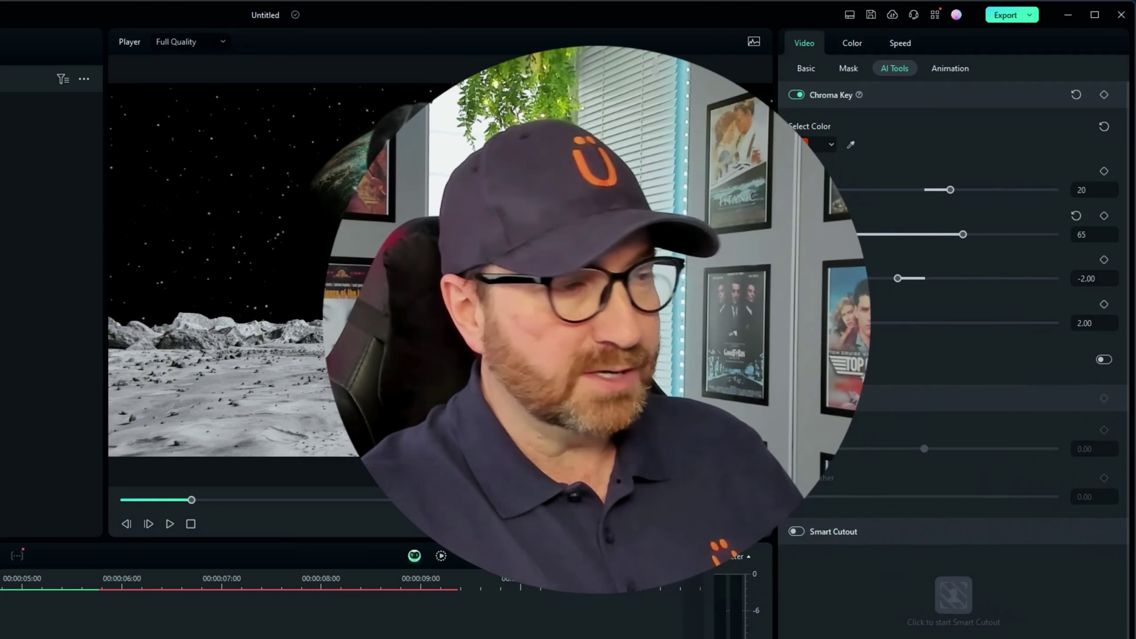
key("Home")
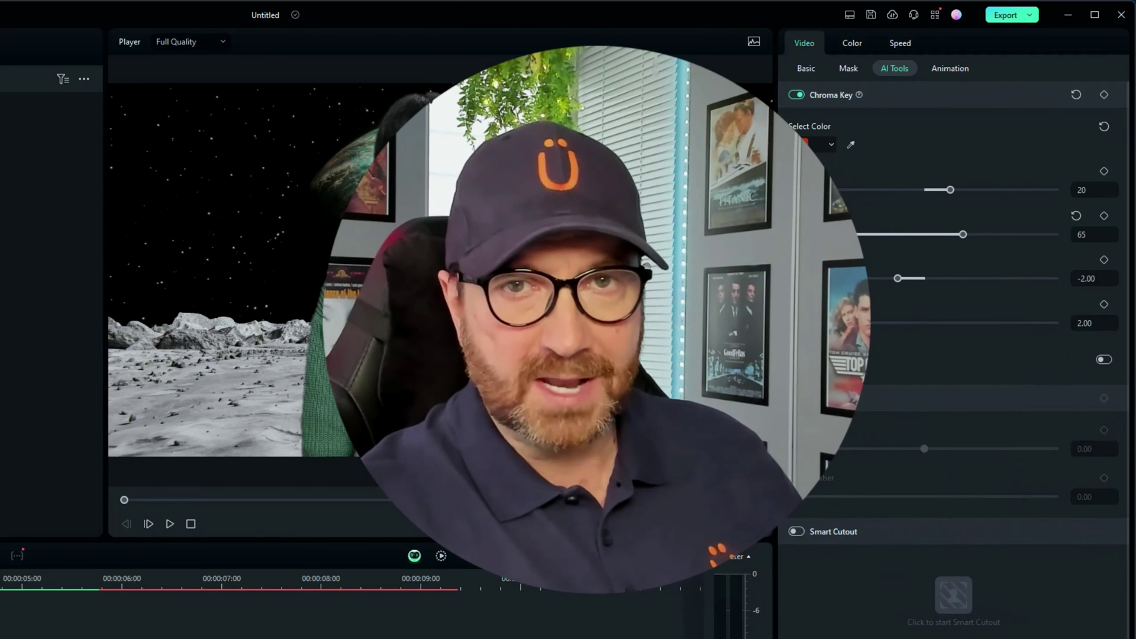